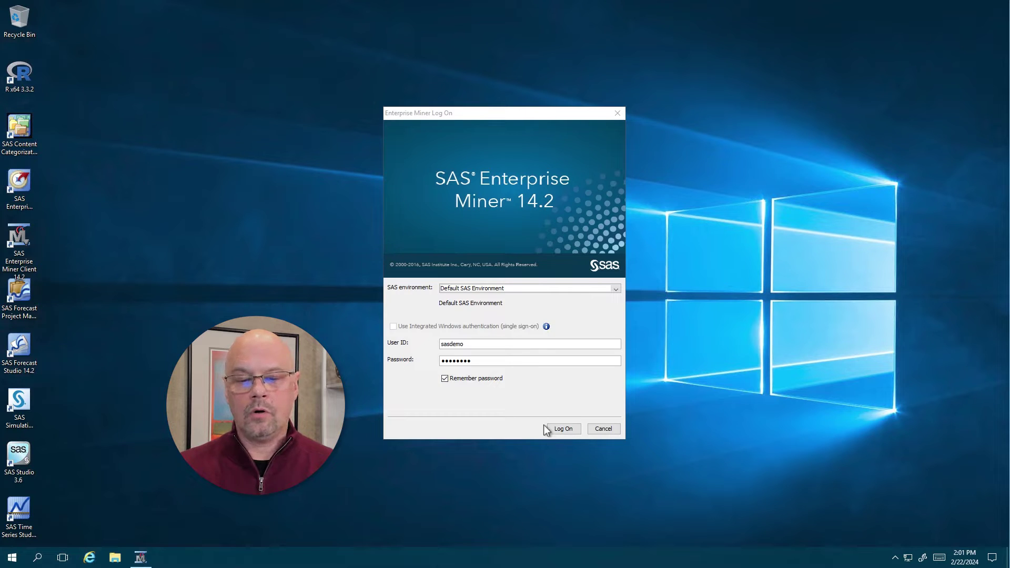
Log on to the Default SAS Environment with the remembered credentials and maximize the Enterprise Miner window.
left_click(556, 430)
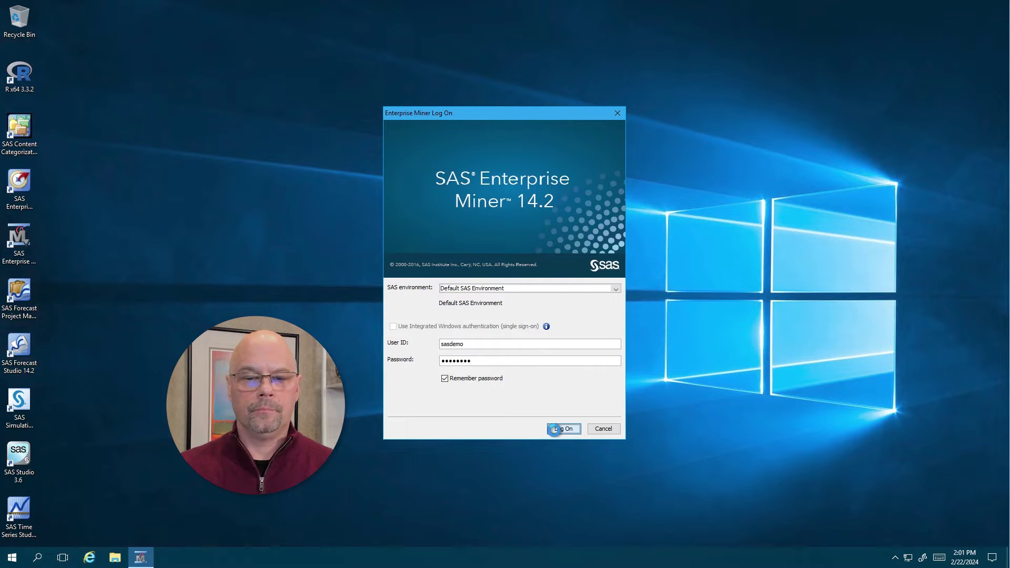
left_click(556, 429)
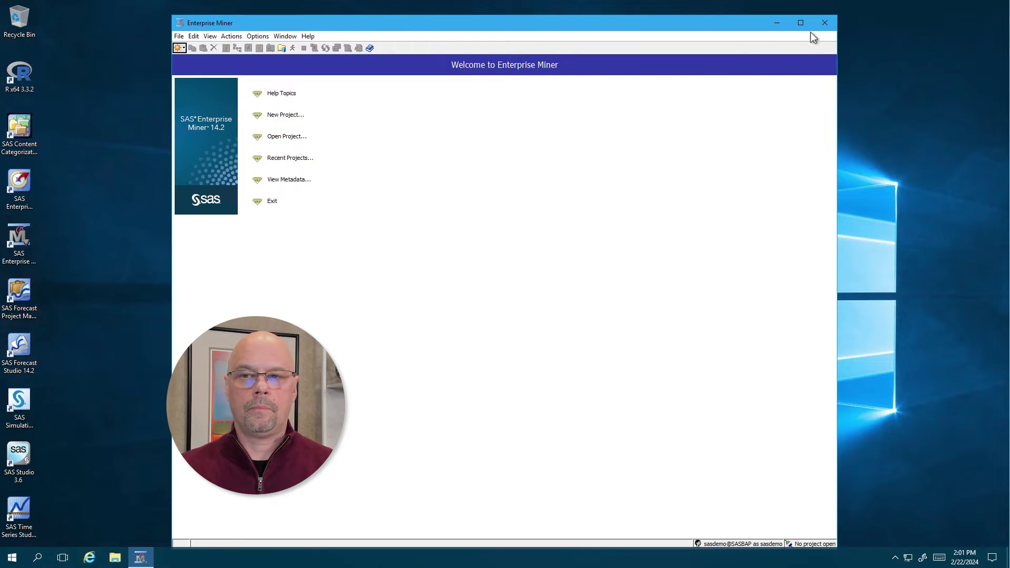
left_click(803, 26)
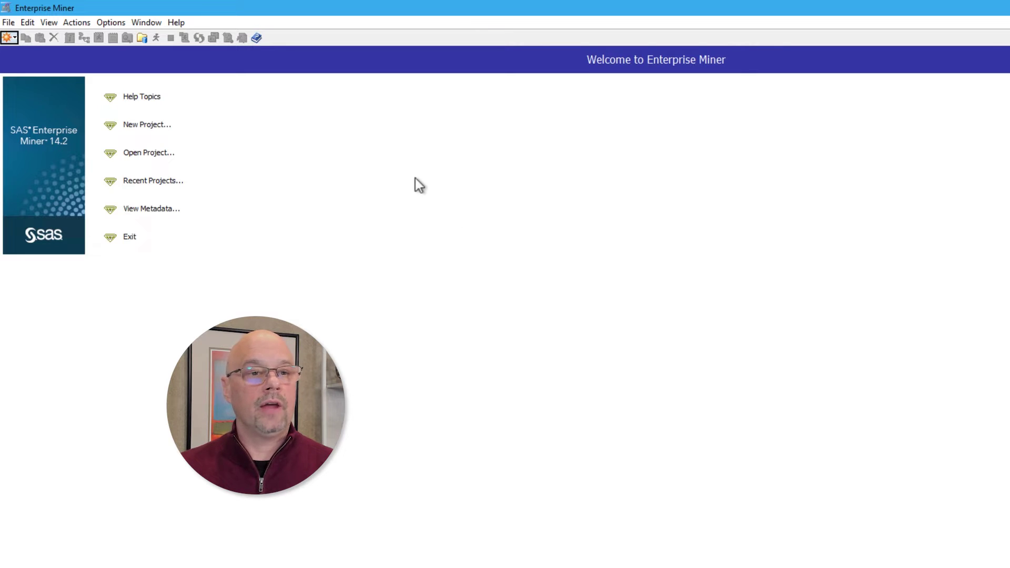
left_click(175, 22)
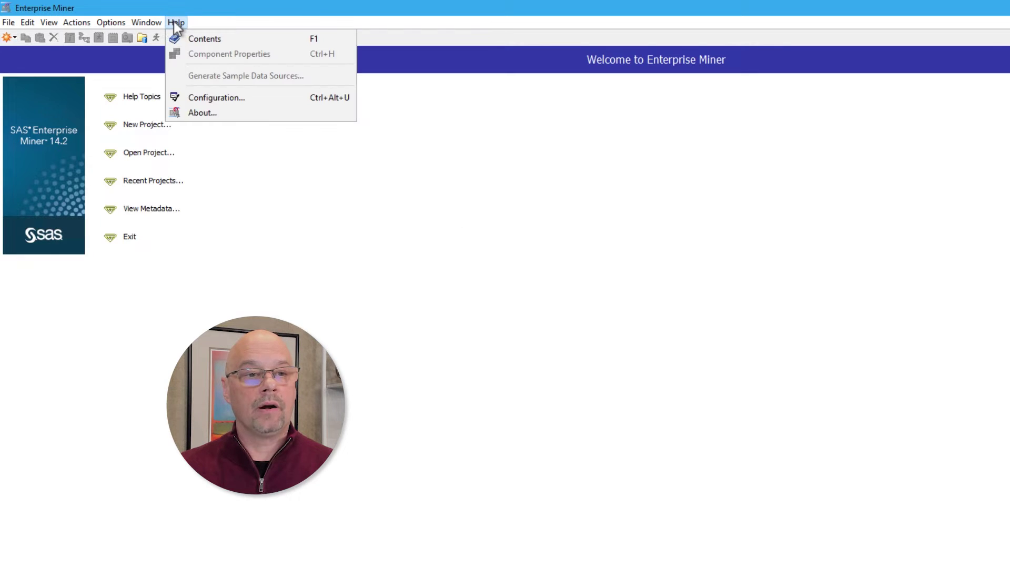
left_click(200, 169)
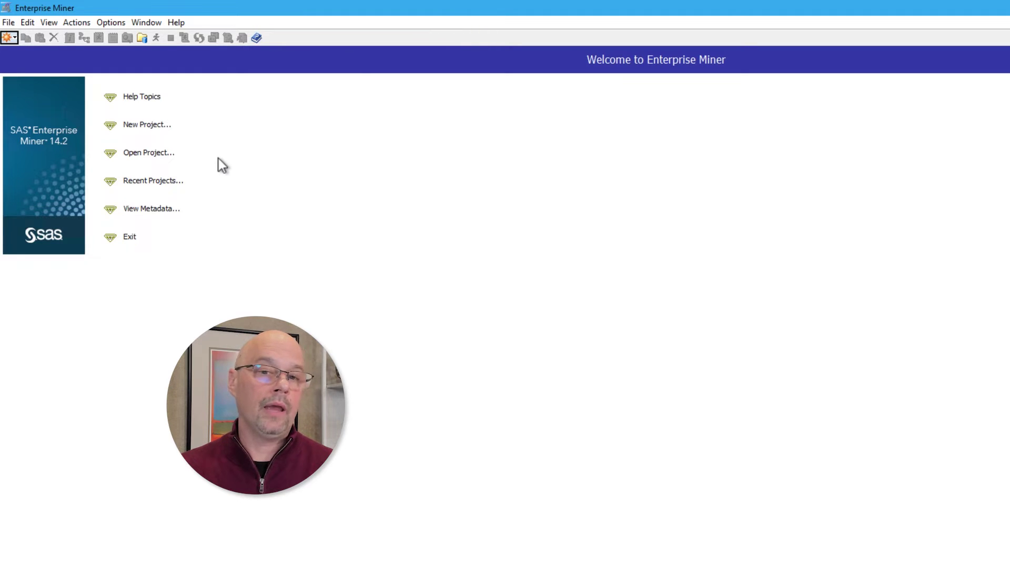
Open the existing Advanced Predictive Modeling project from My Folder.
left_click(149, 154)
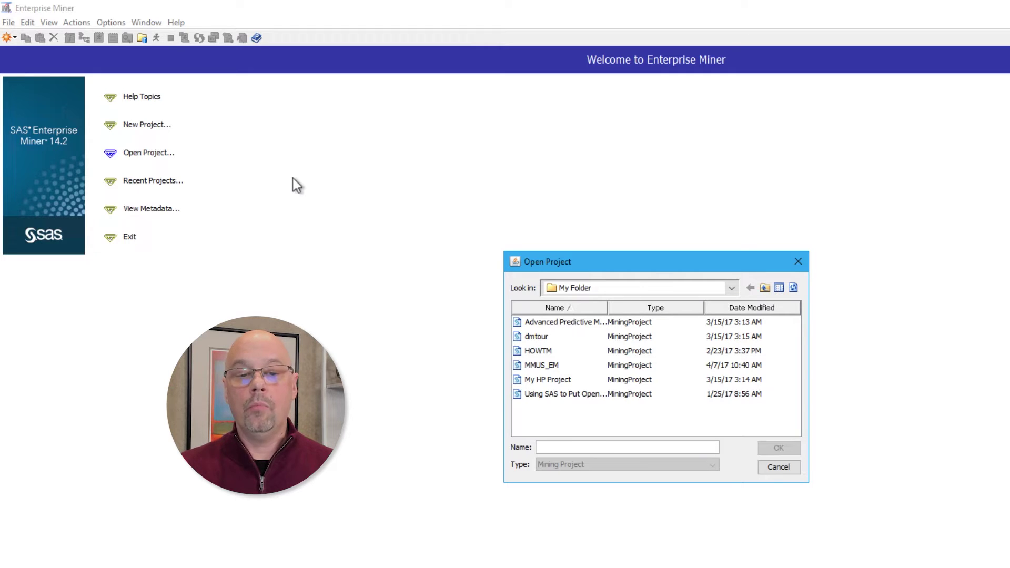
left_click(559, 325)
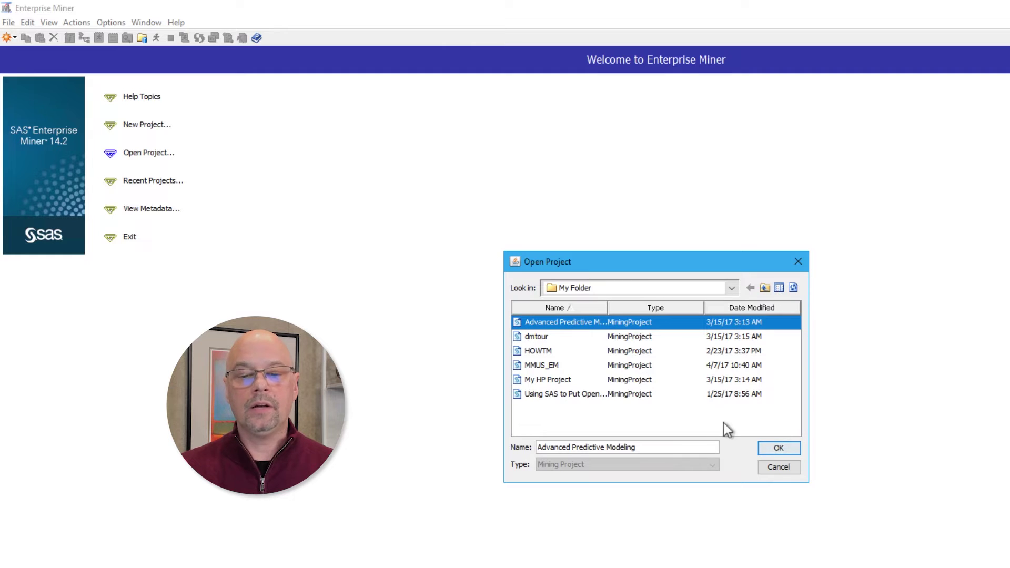
left_click(767, 449)
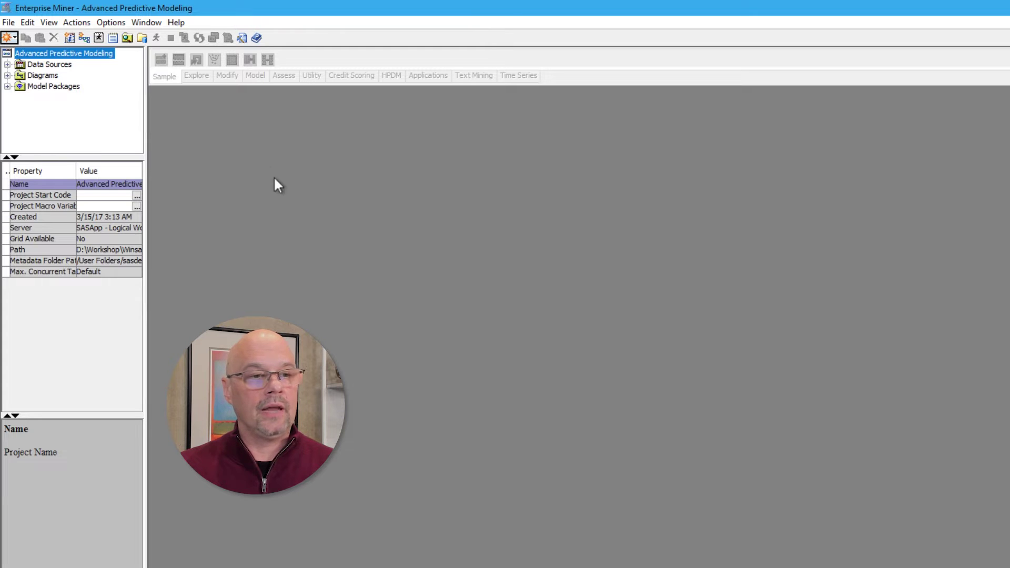
Examine the roles and levels of the variables in the project's CLAIM data source without changing them.
left_click(8, 64)
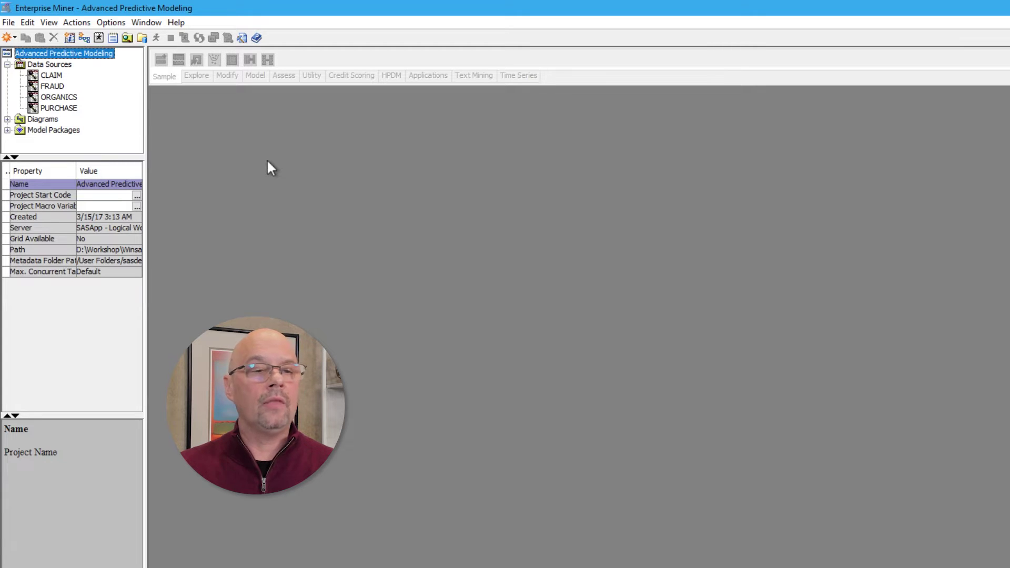
right_click(54, 74)
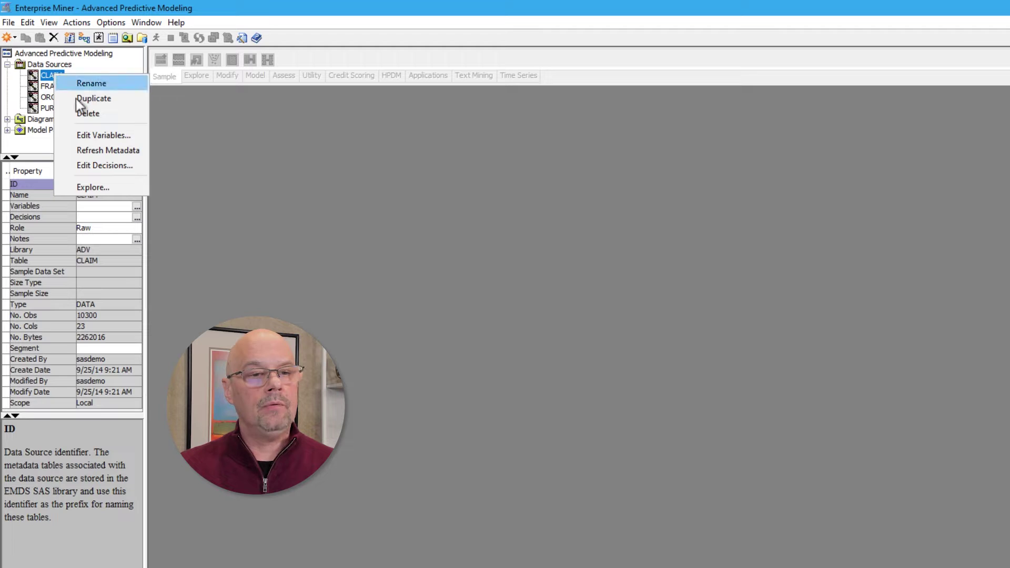
left_click(95, 130)
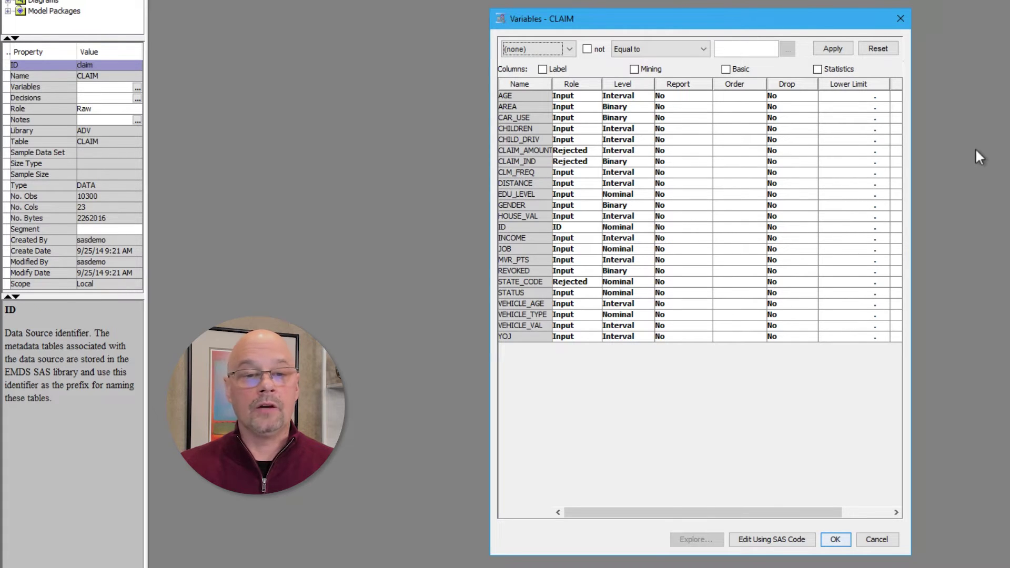
left_click(900, 20)
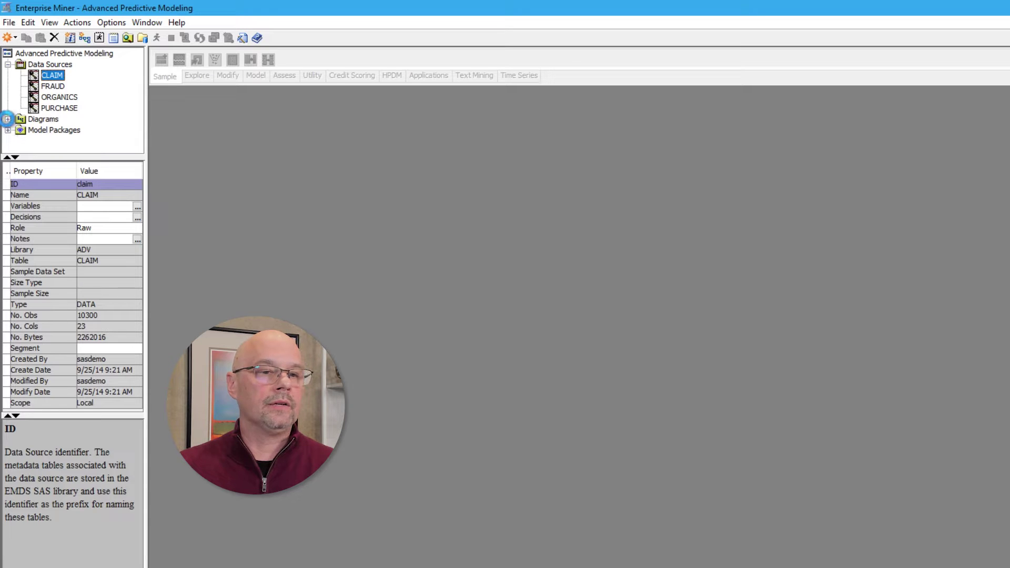
Open the Claim diagram from the Advanced Predictive Modeling project's diagrams.
left_click(8, 119)
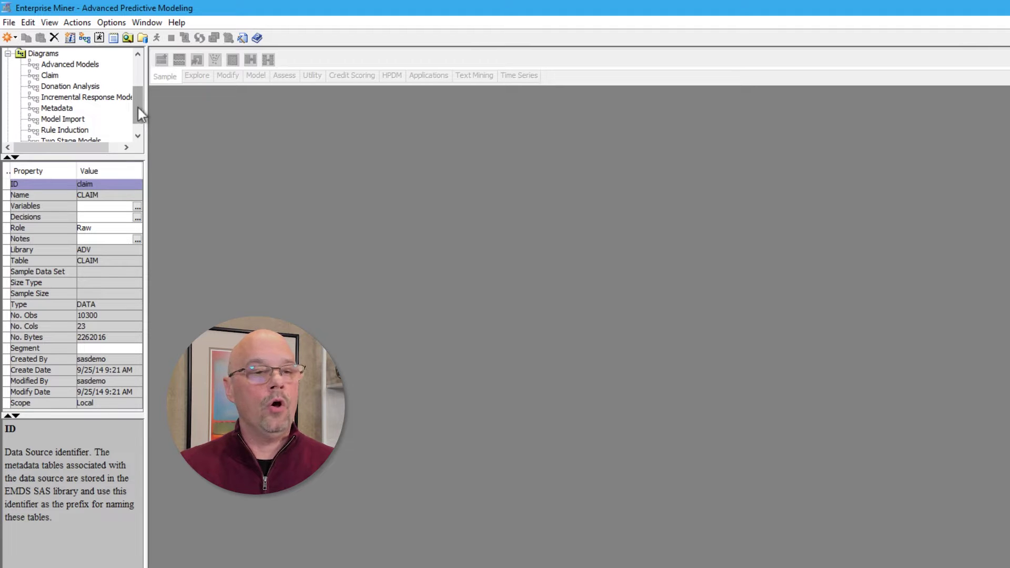
left_click(50, 75)
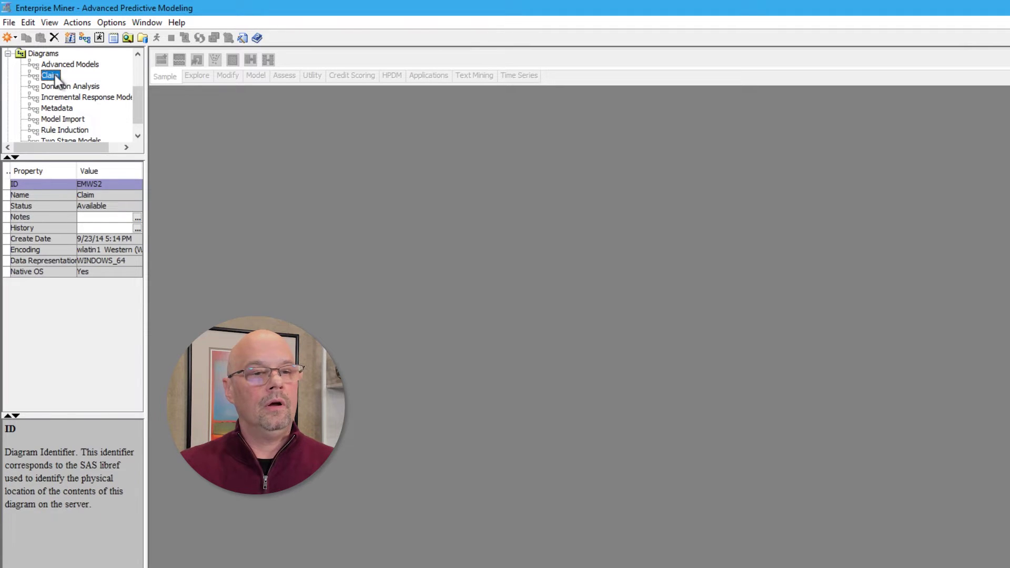
double_click(53, 75)
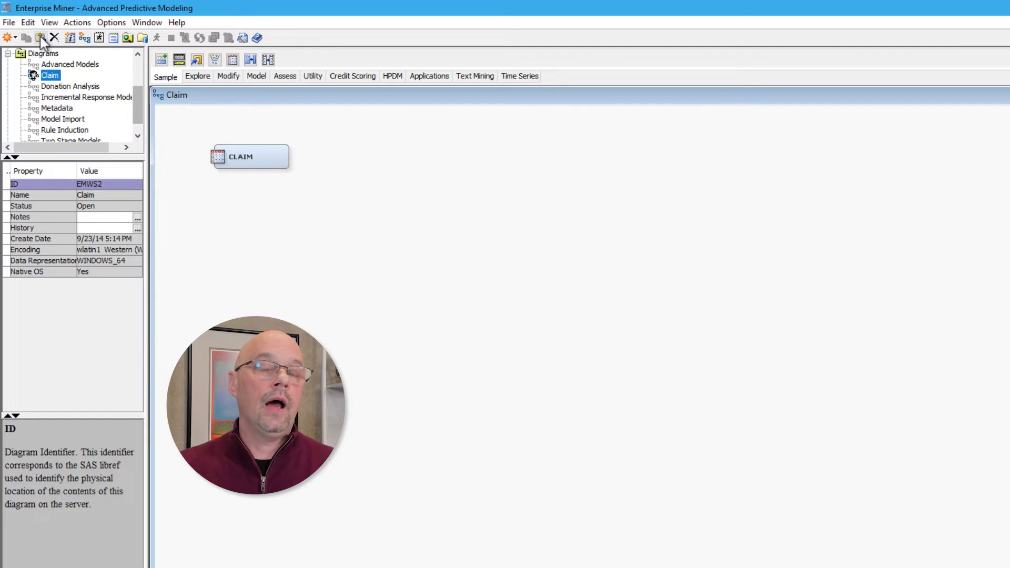
left_click(9, 22)
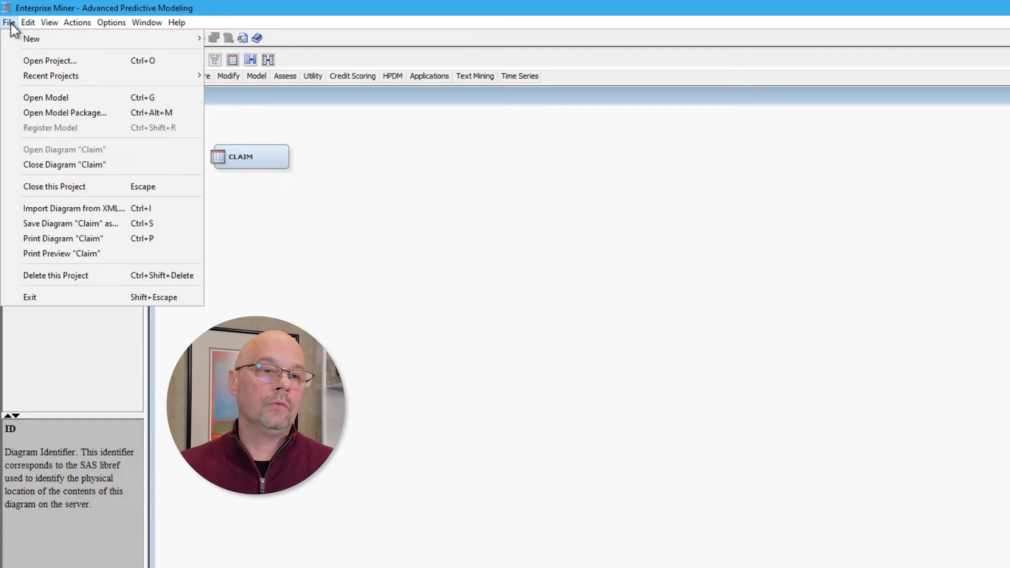
mouse_move(21, 39)
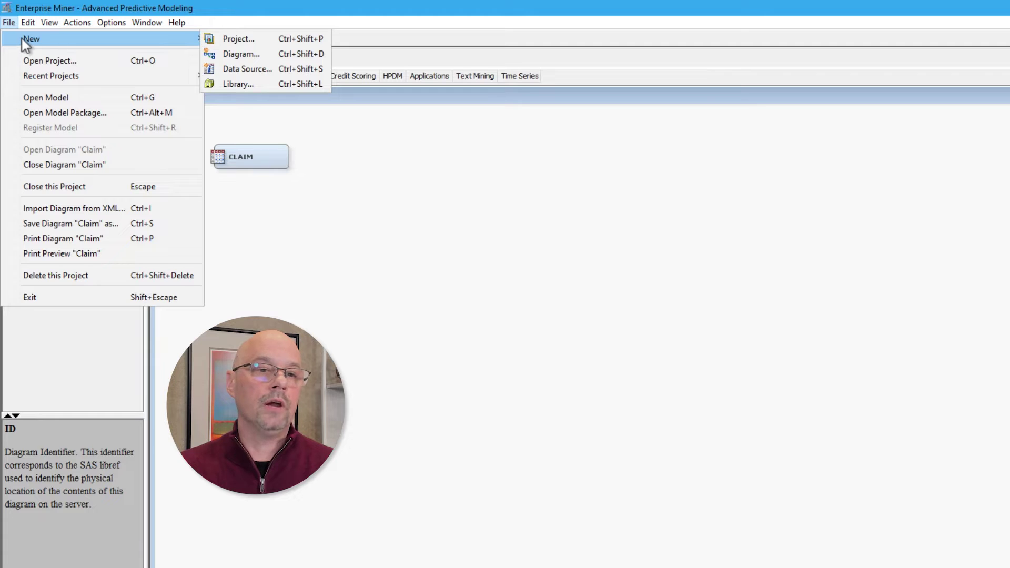
left_click(93, 80)
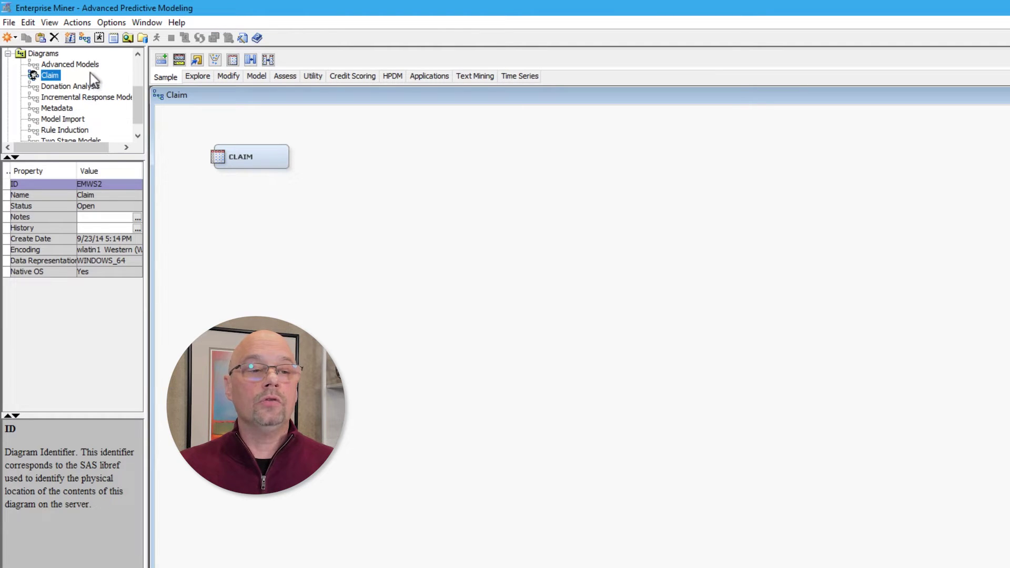
Start a new project on the SASApp - Logical Workspace Server and name it YouTube.
left_click(16, 38)
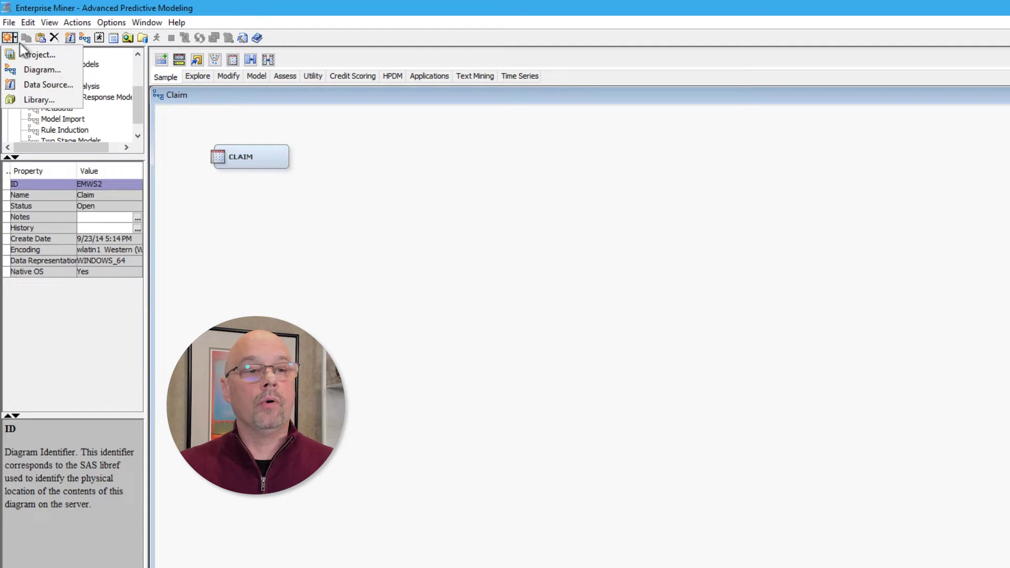
left_click(33, 55)
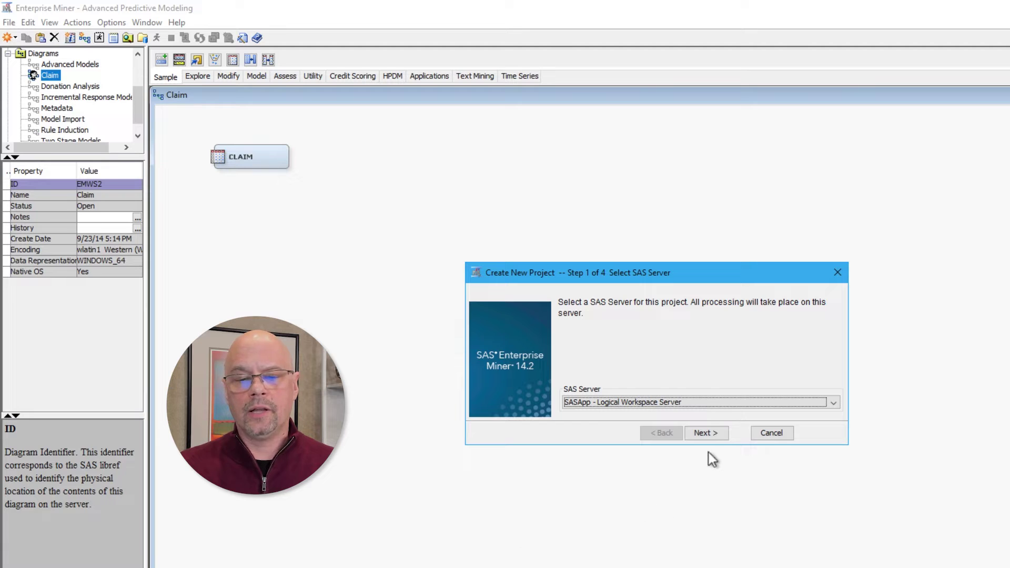
left_click(705, 434)
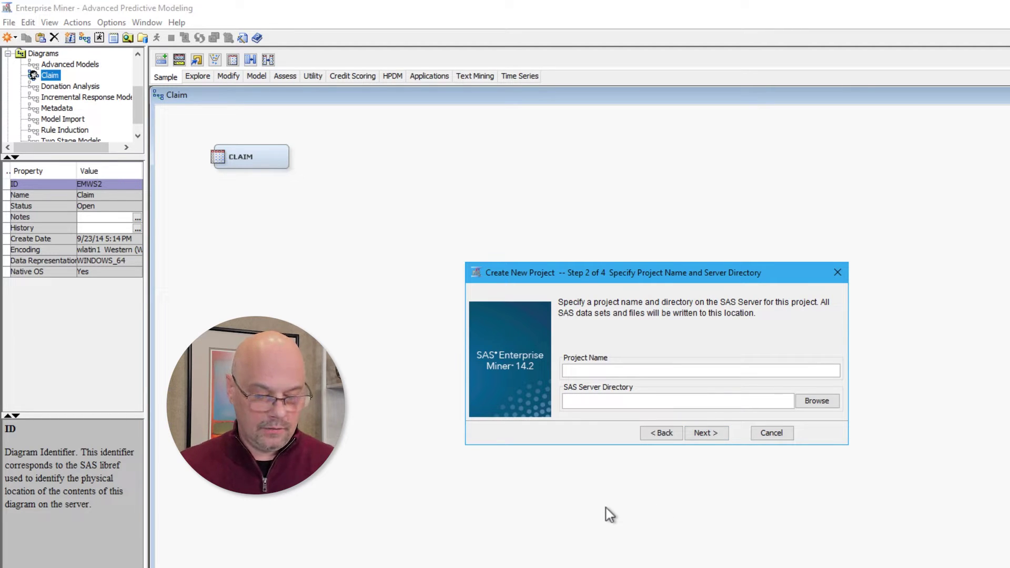
type("YouTube")
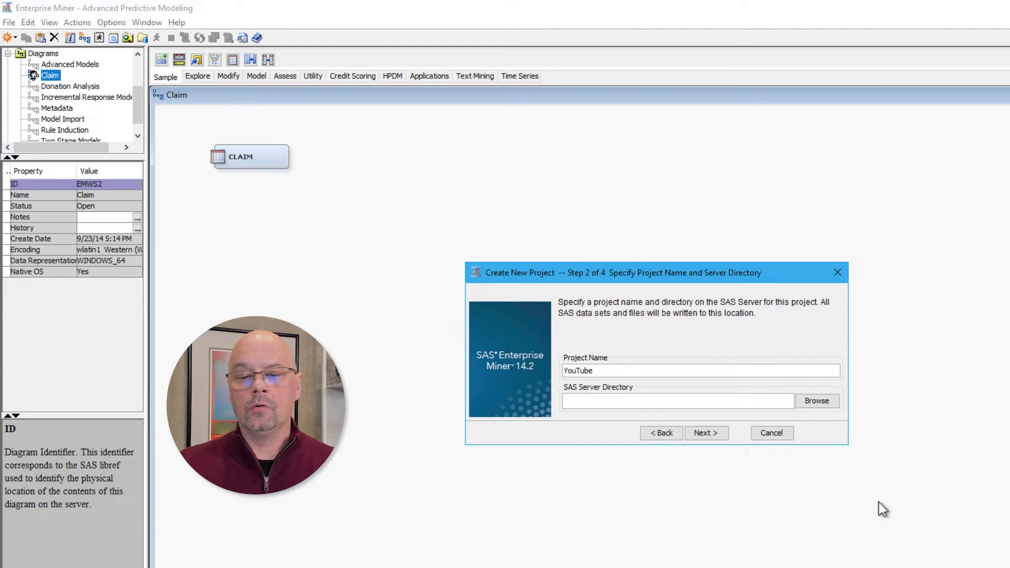
Set the new project's server directory to D:\EM Projects, keep My Folder as its SAS folder location, and create the project.
left_click(814, 404)
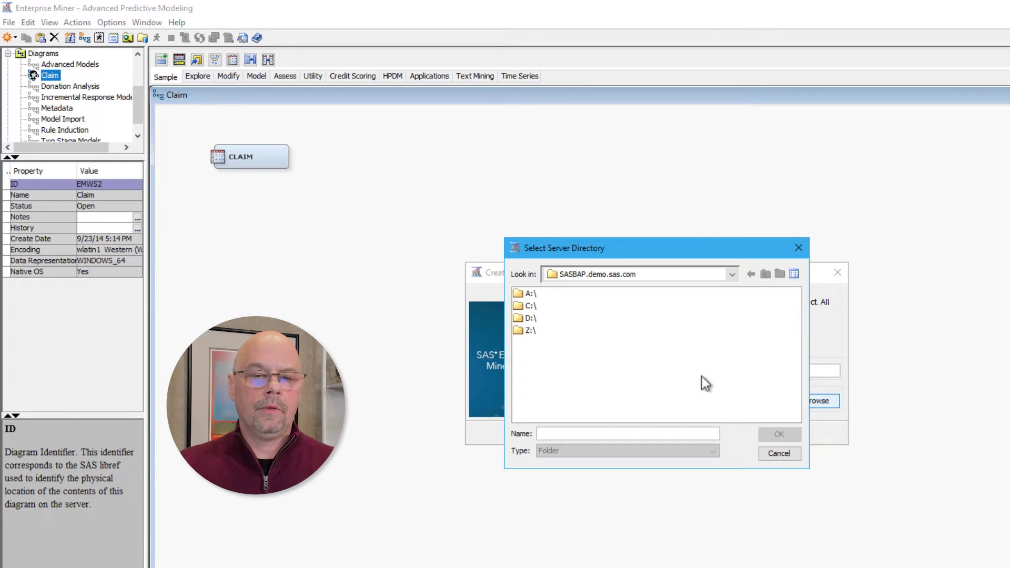
double_click(532, 317)
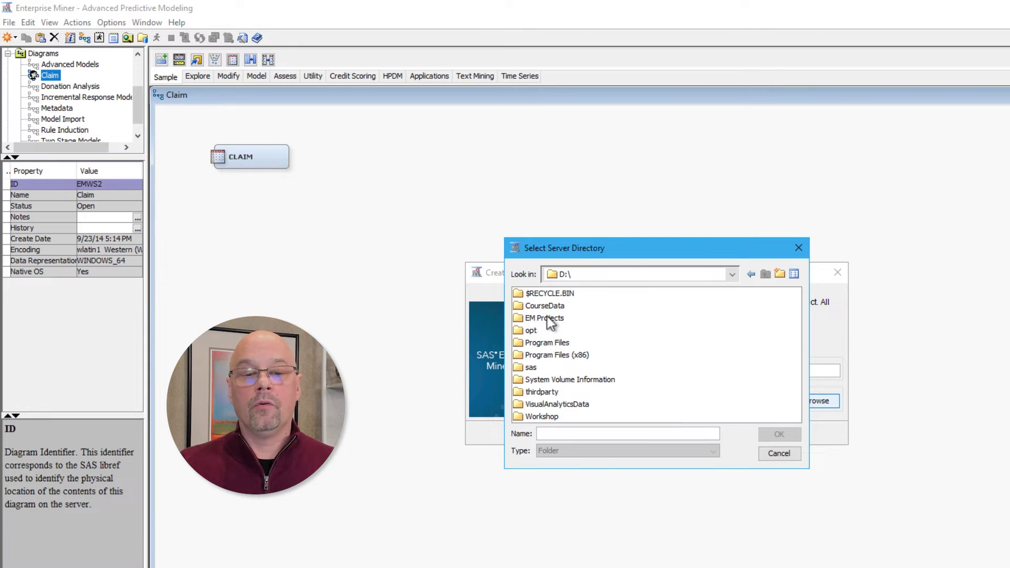
left_click(547, 318)
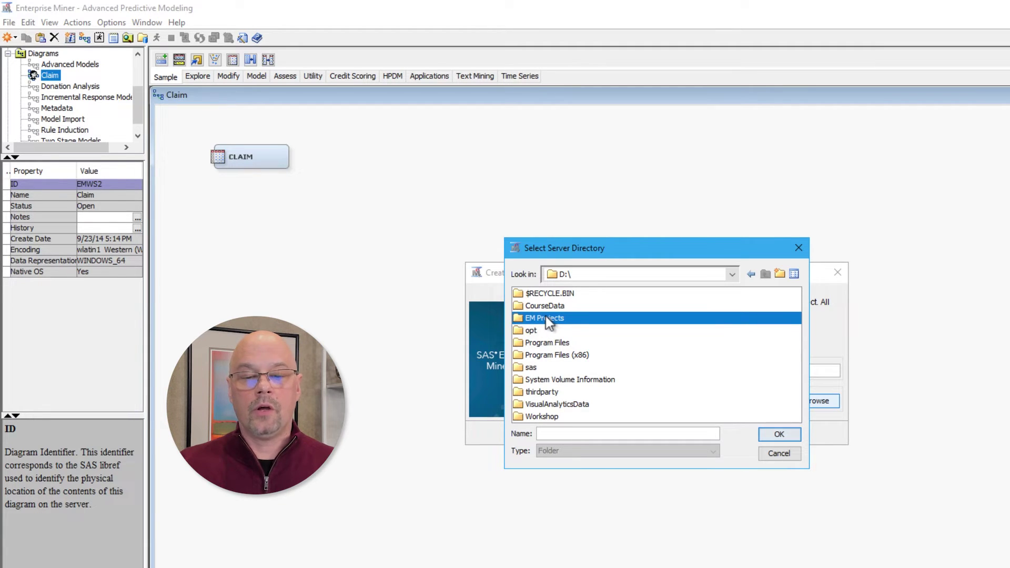
left_click(773, 435)
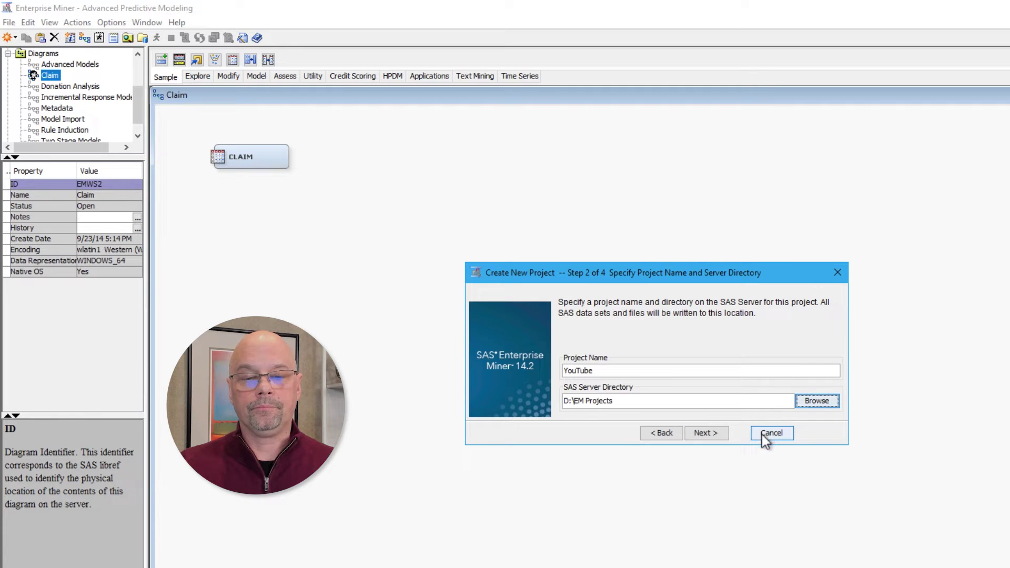
left_click(699, 433)
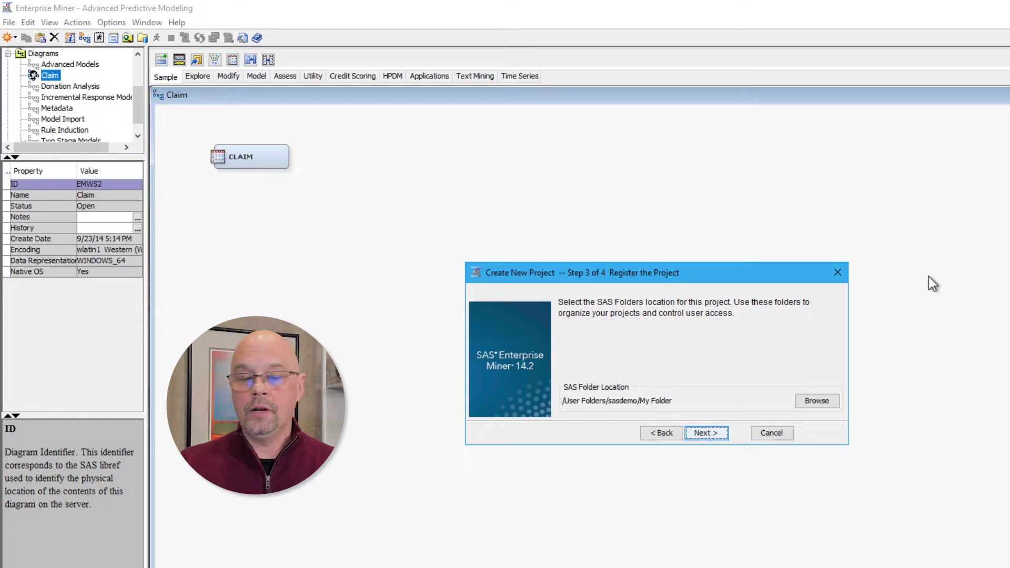
left_click(713, 437)
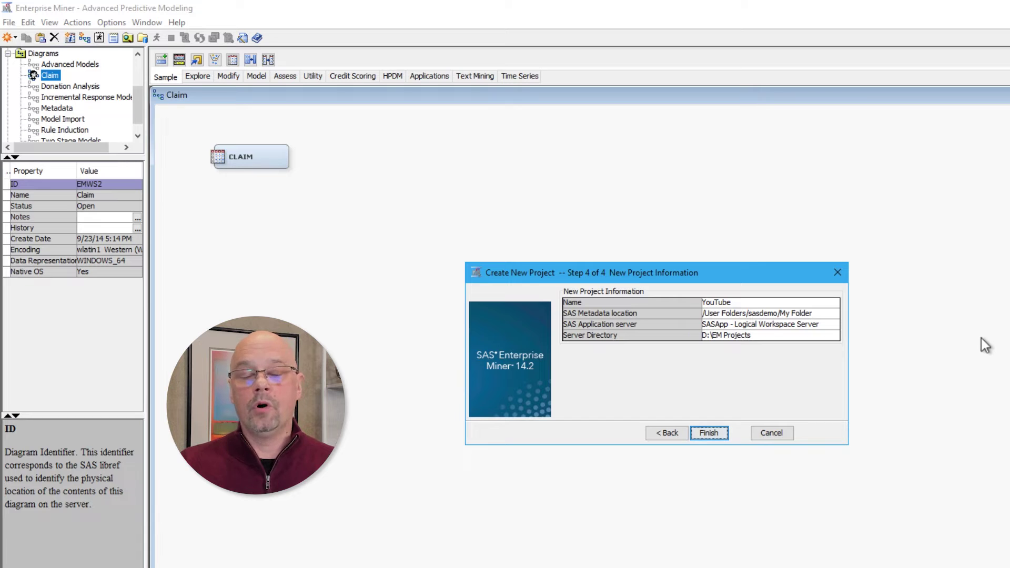
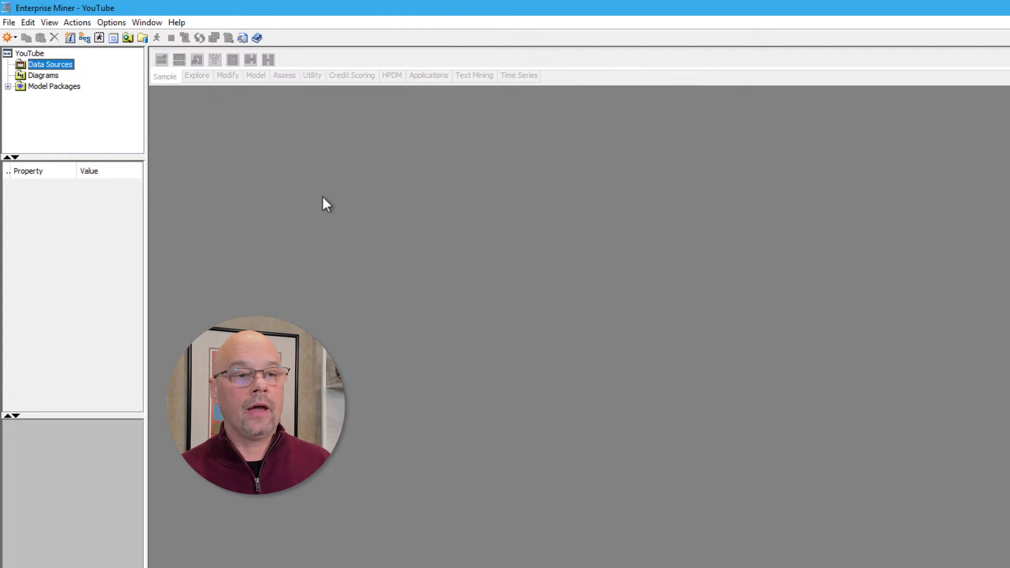
Create a new diagram named my_diagram in the YouTube project.
left_click(34, 78)
right_click(33, 77)
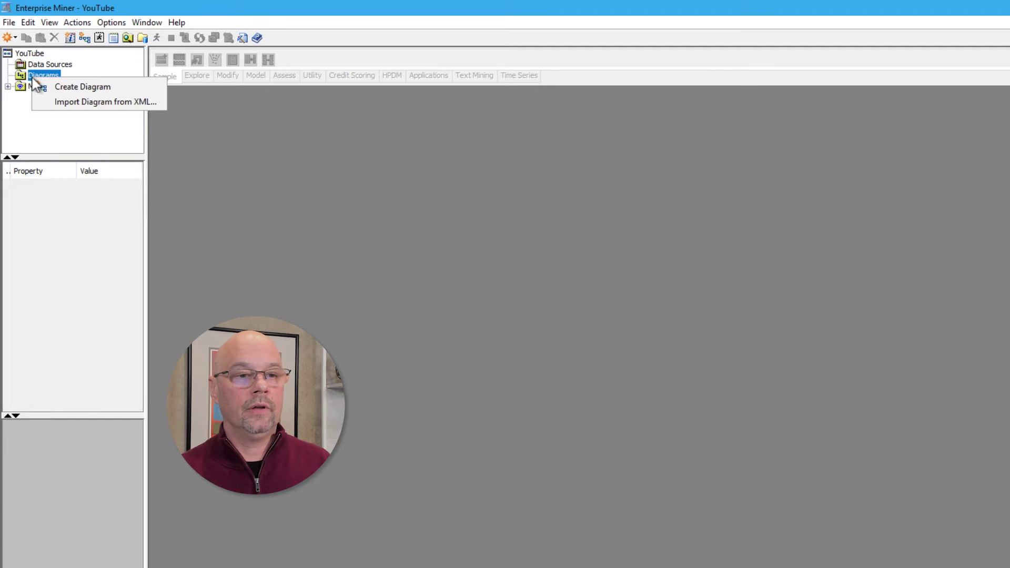
left_click(74, 87)
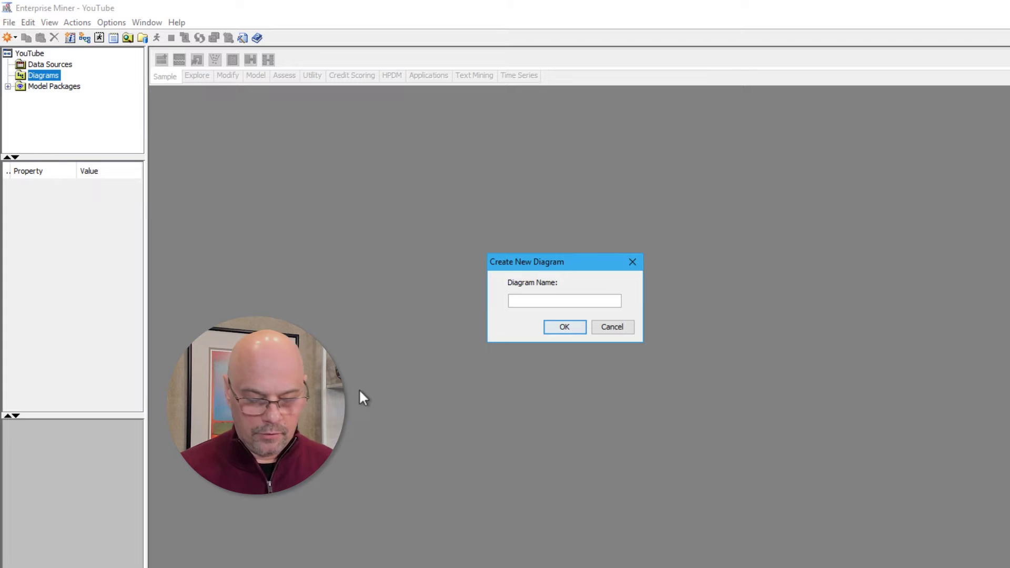
type("my_diagram")
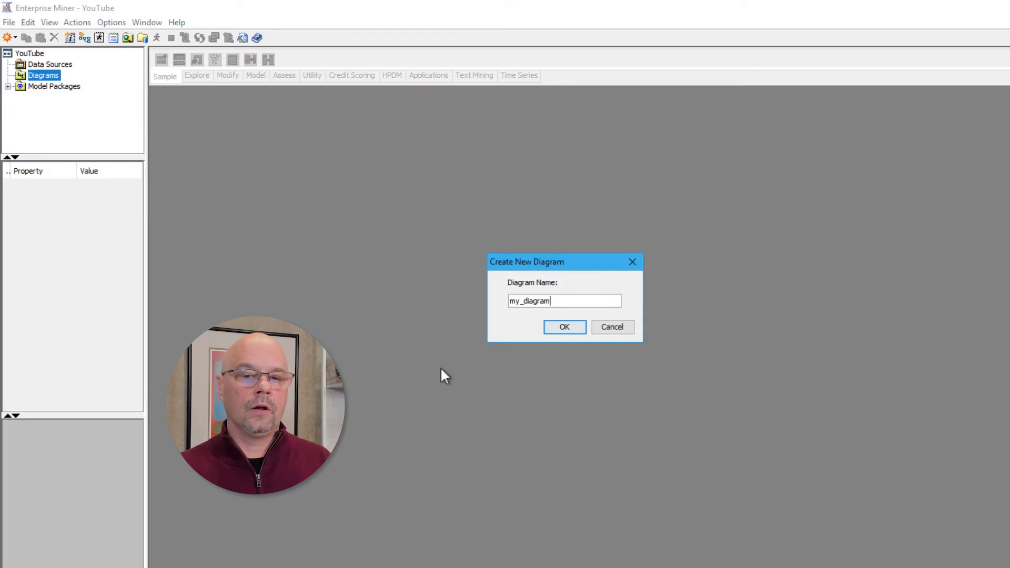
left_click(551, 328)
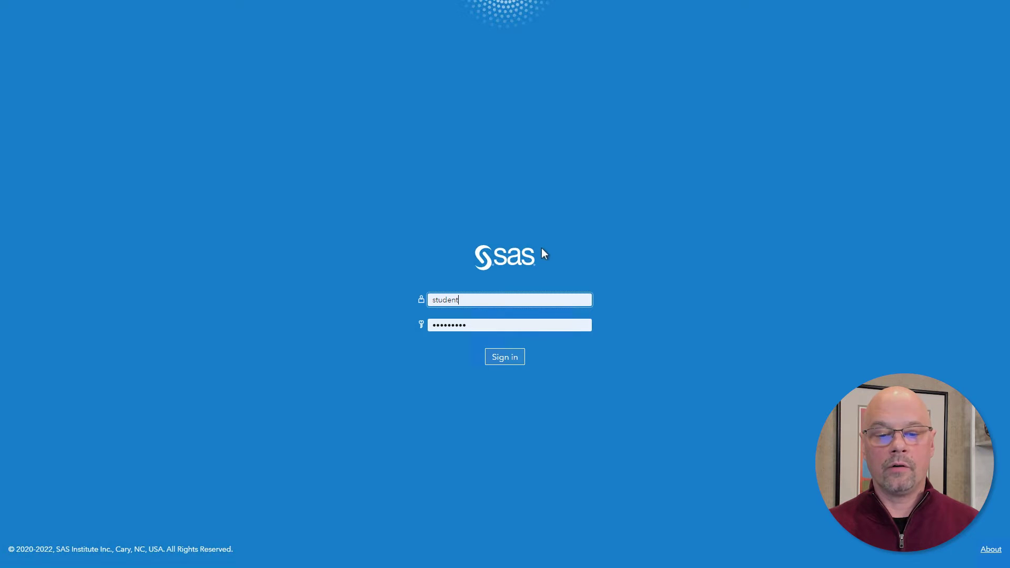
Switch to SAS Drive in the web environment, signing in with the prefilled credentials and opting in to the SASAdministrators group.
left_click(506, 358)
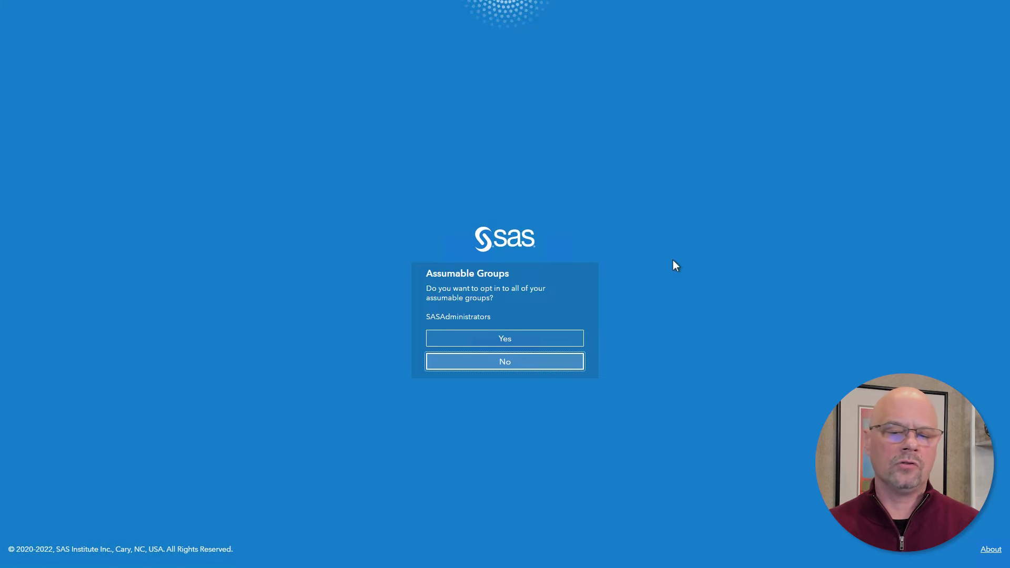
left_click(511, 339)
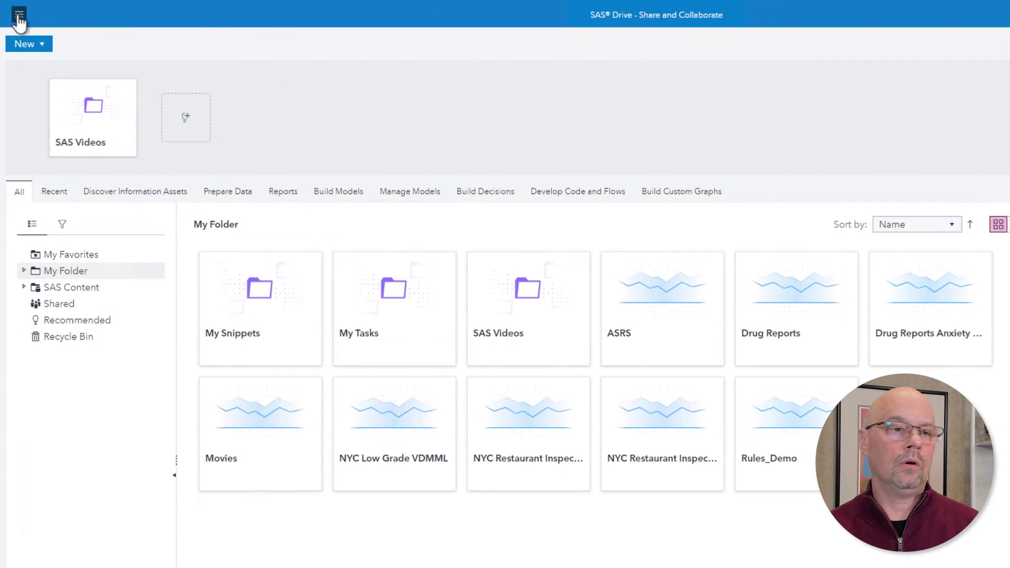
Switch to Model Studio for building models and open the NYC Low Grade VDMML project, dismissing the missing-table error.
left_click(19, 16)
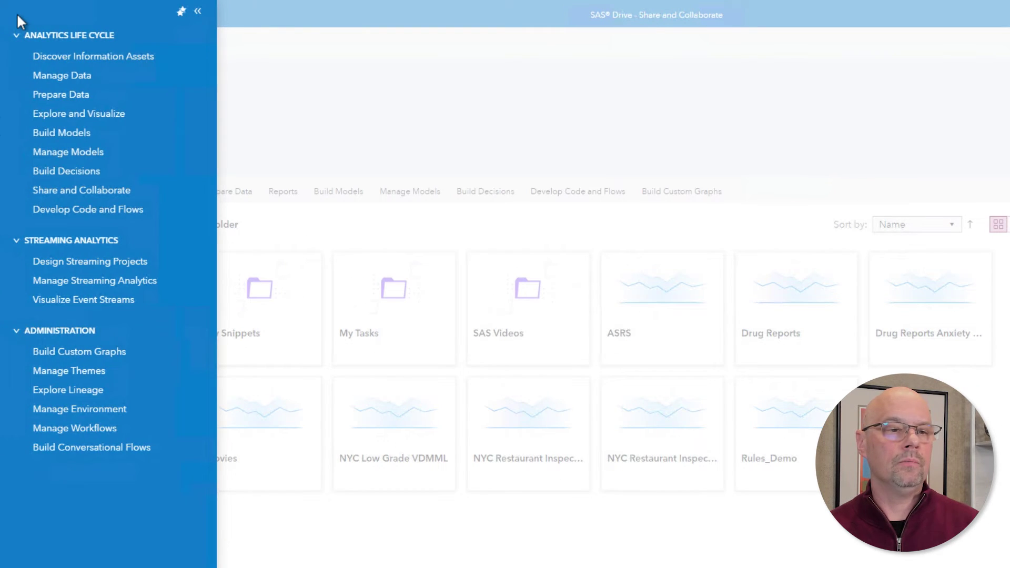
left_click(37, 133)
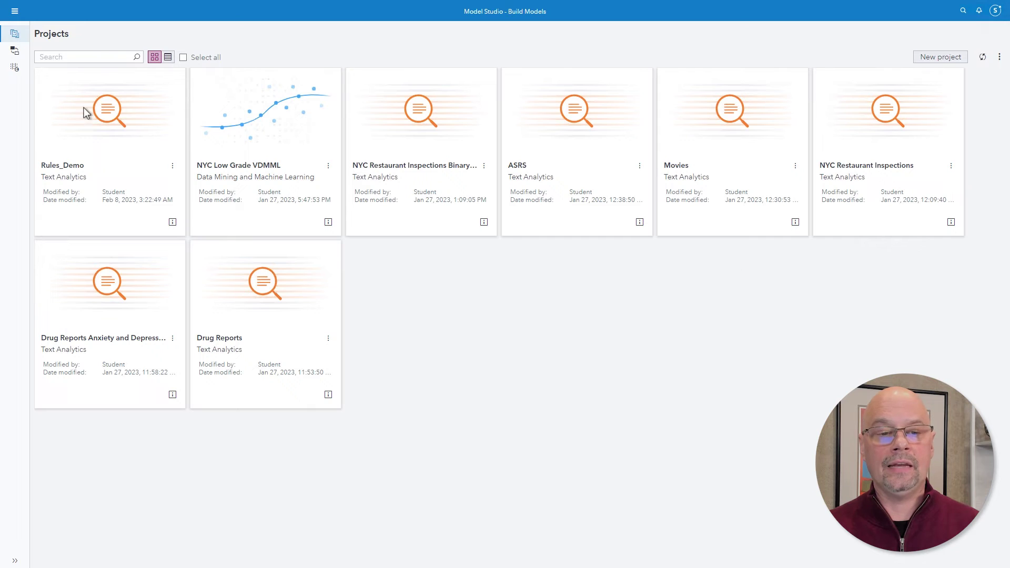
left_click(247, 107)
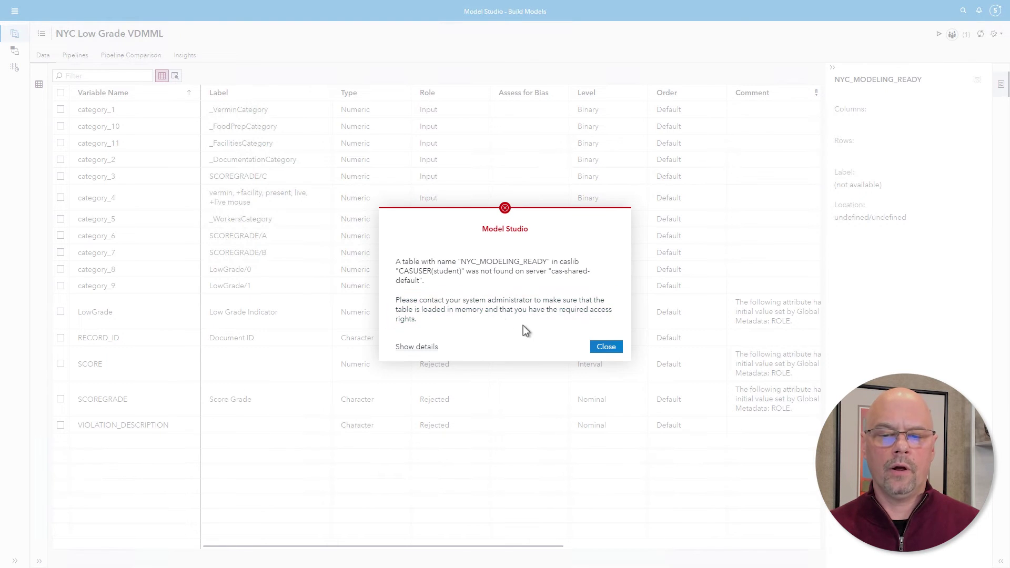
left_click(597, 352)
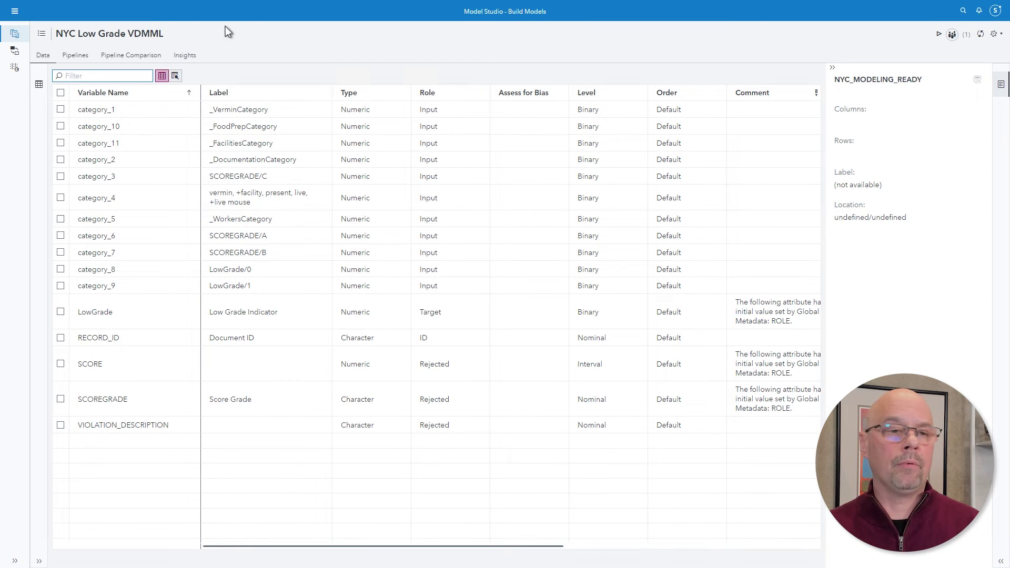
Review the NYC Low Grade VDMML project's pipelines, pipeline comparison and insights report, and return to the project list.
left_click(82, 58)
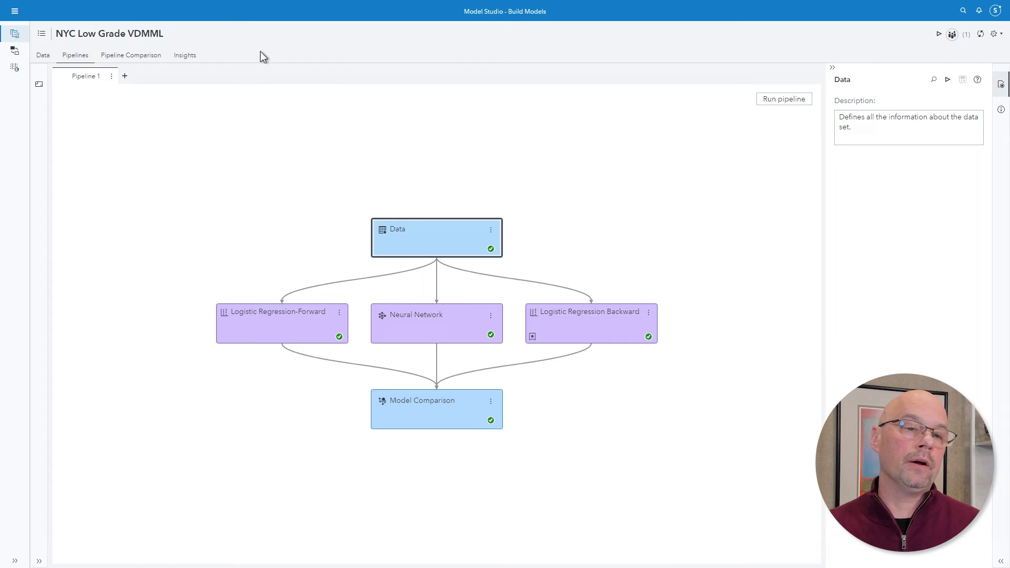
left_click(136, 55)
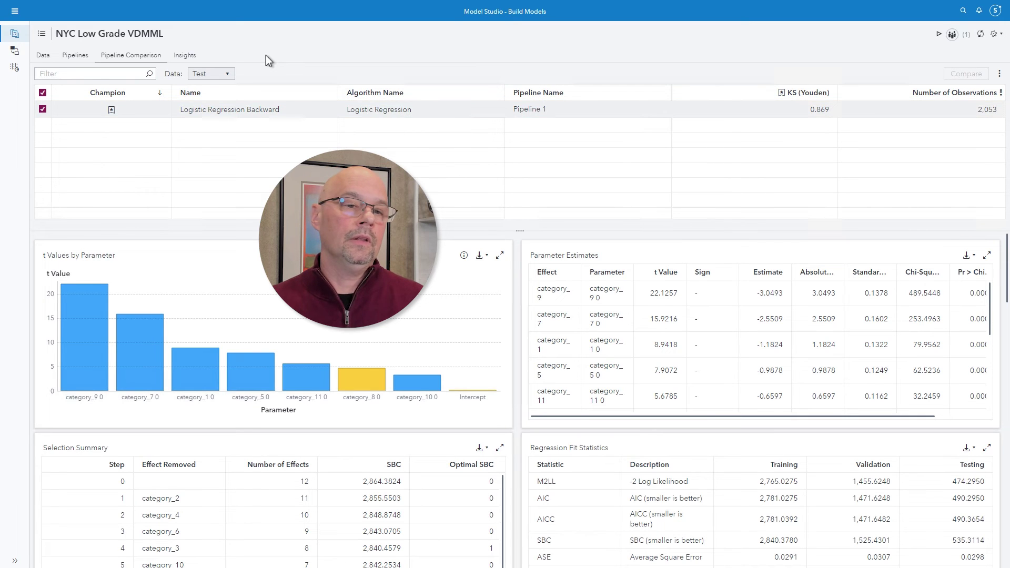
left_click(191, 56)
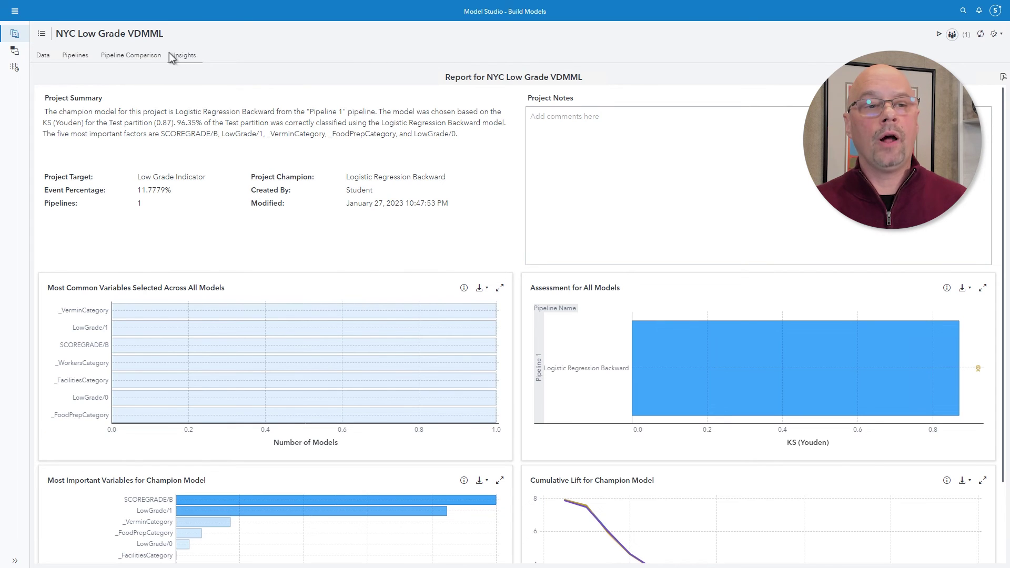
left_click(41, 36)
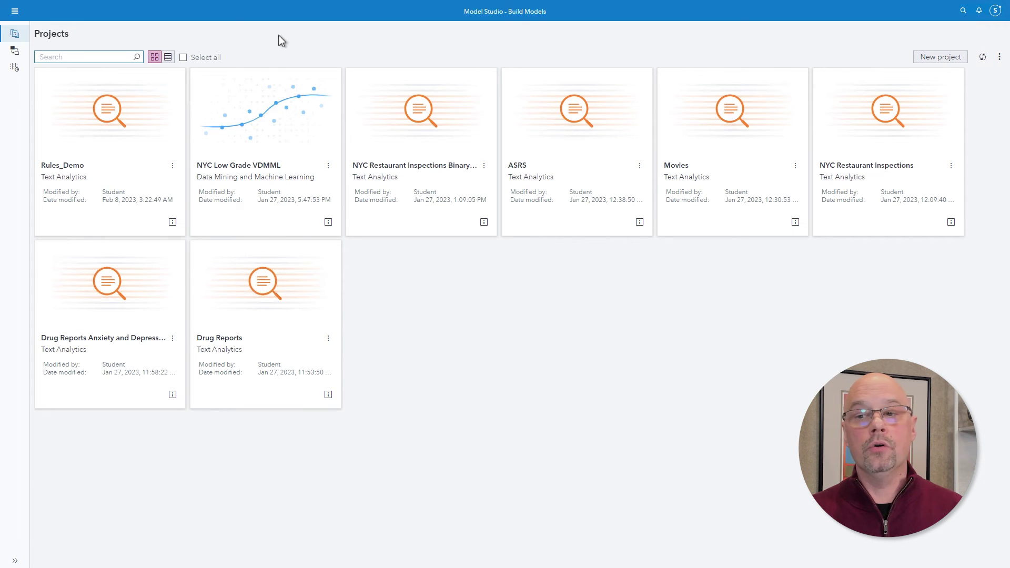
Start a new project named YouTube with the type Data Mining and Machine Learning.
left_click(917, 59)
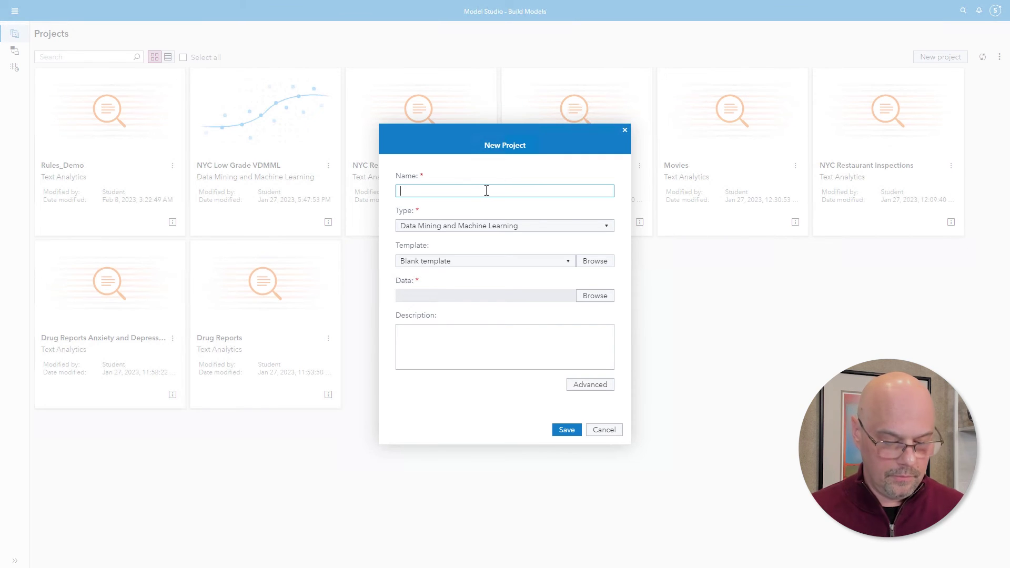
type("YouT")
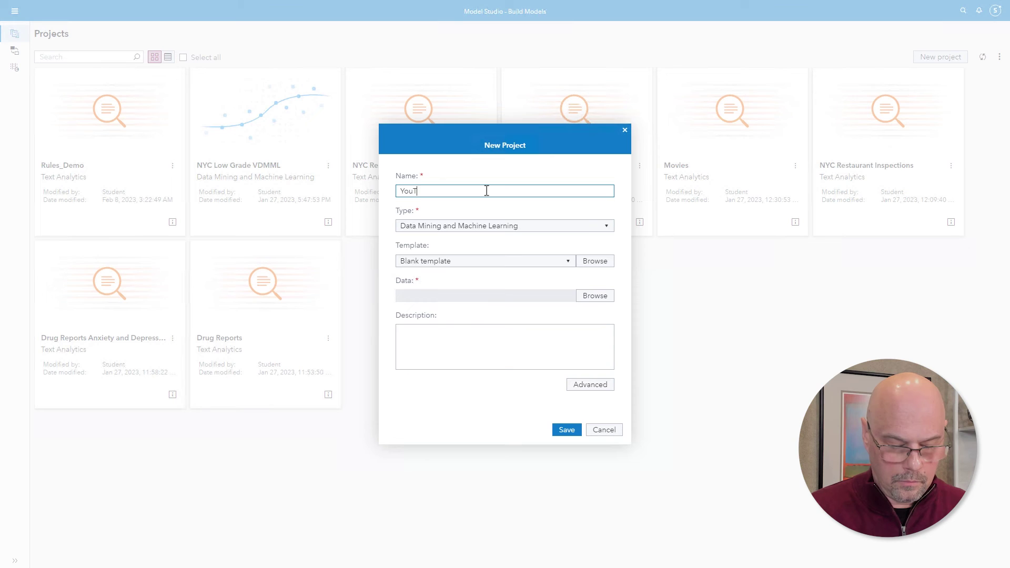
type("ube")
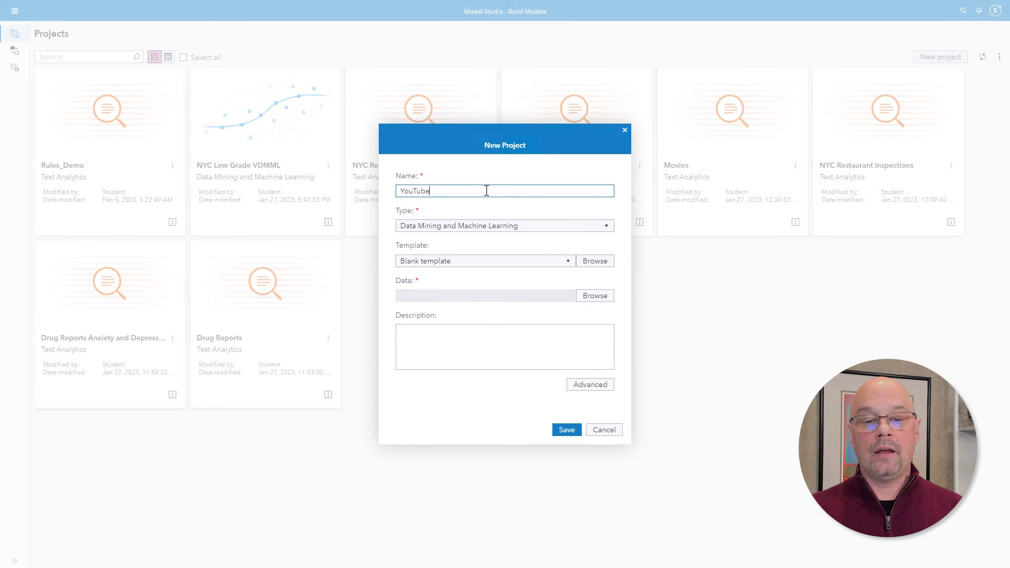
left_click(606, 228)
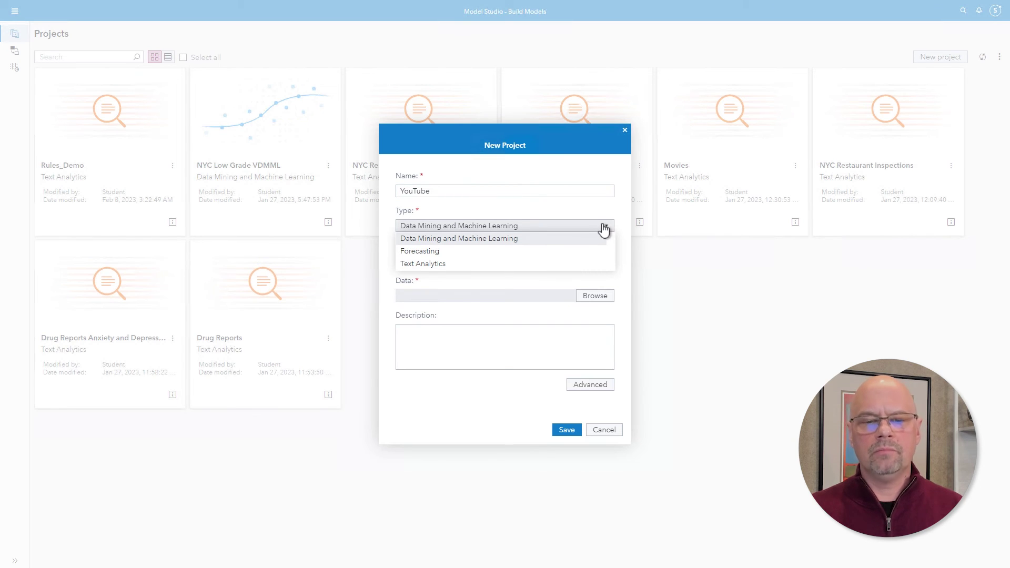
left_click(544, 238)
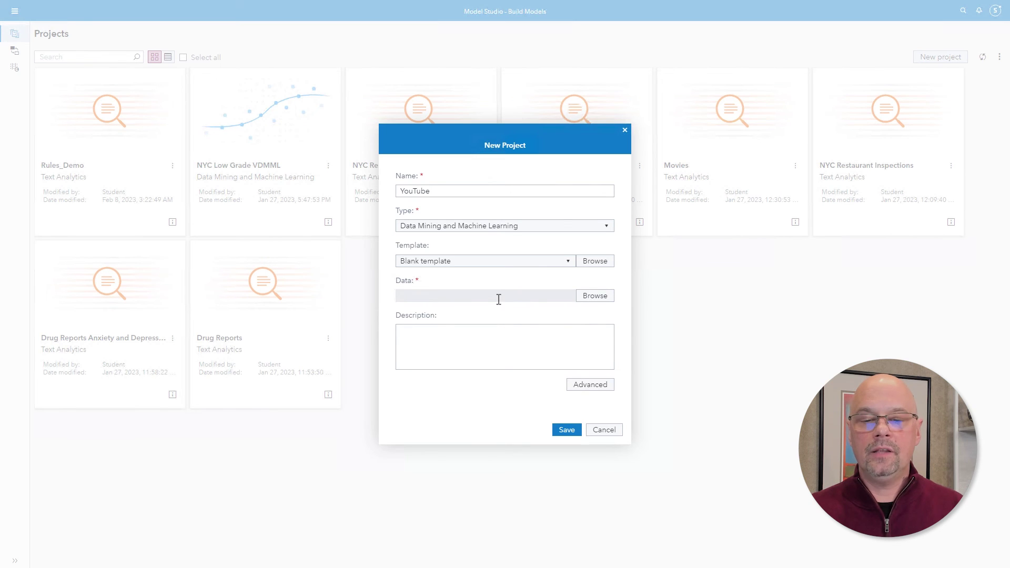
Choose the SASVIYATYPES table as the new project's data and save the project with the blank template.
left_click(593, 296)
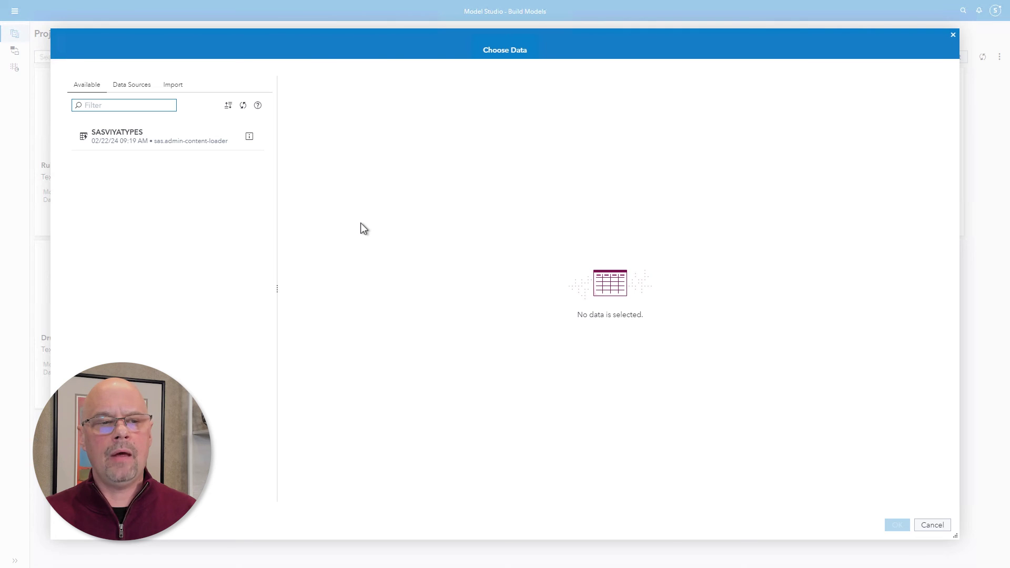
left_click(142, 136)
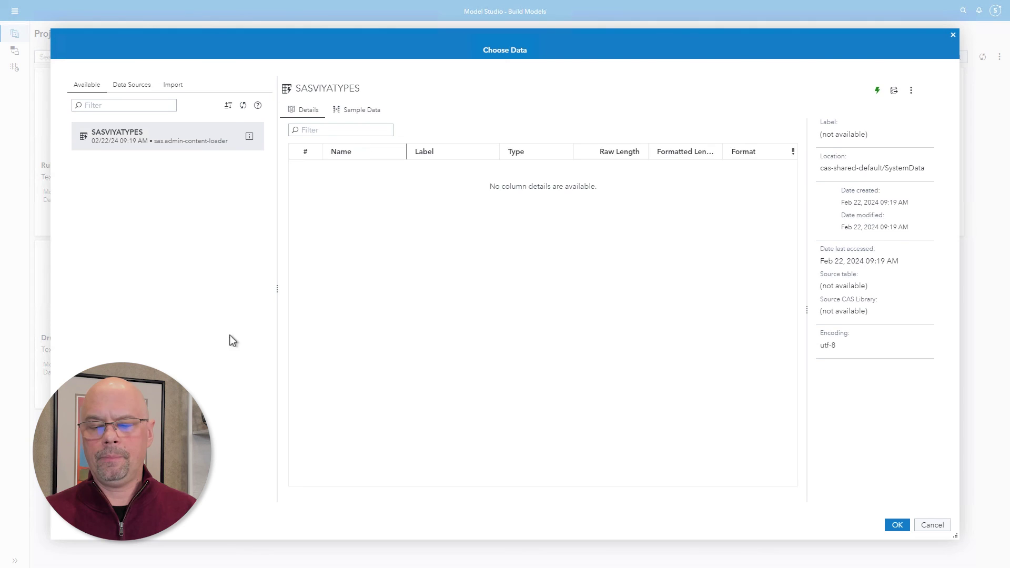
left_click(898, 525)
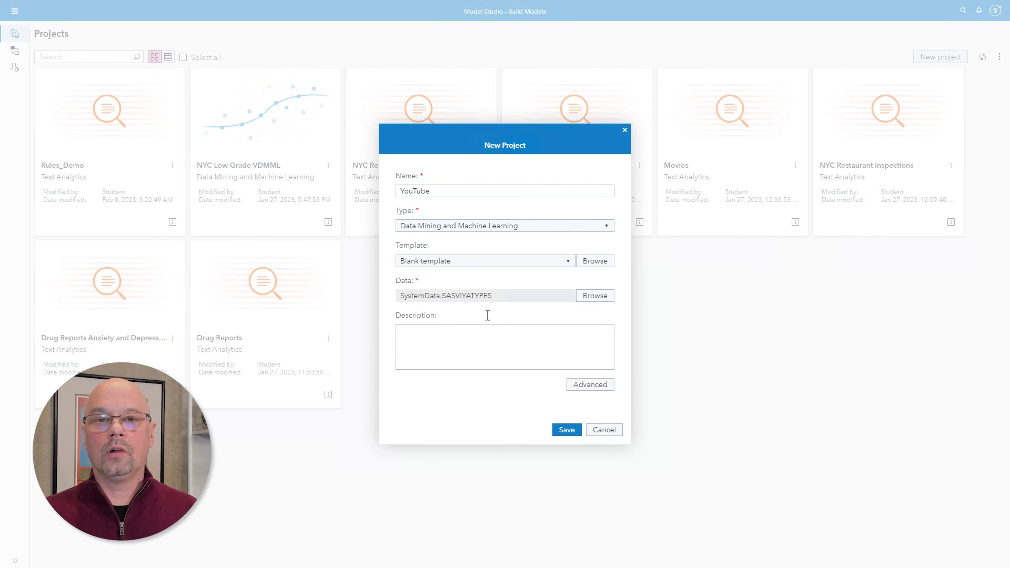
left_click(567, 430)
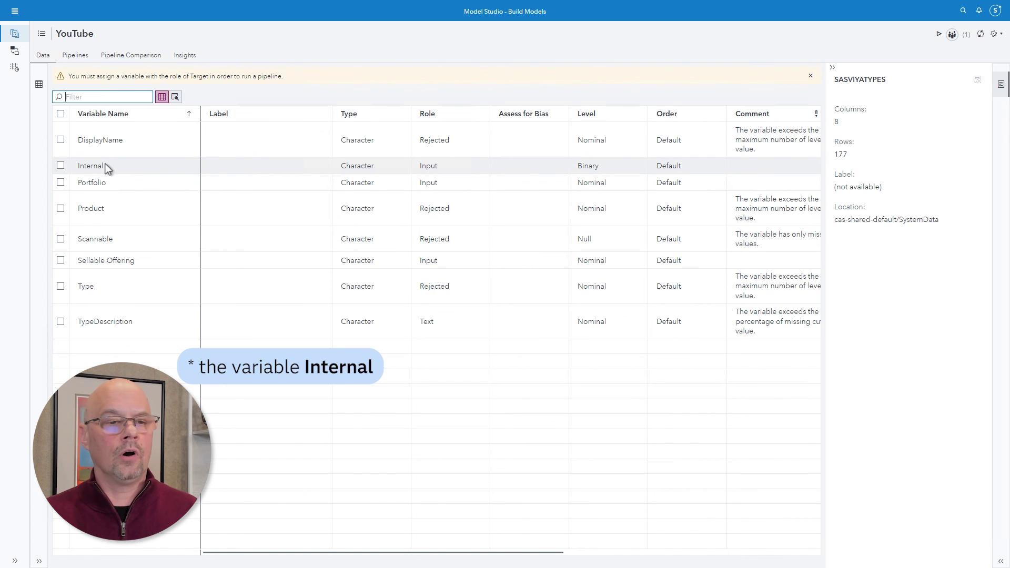
Assign the Target role to the variable Internal in the YouTube project's data.
left_click(60, 166)
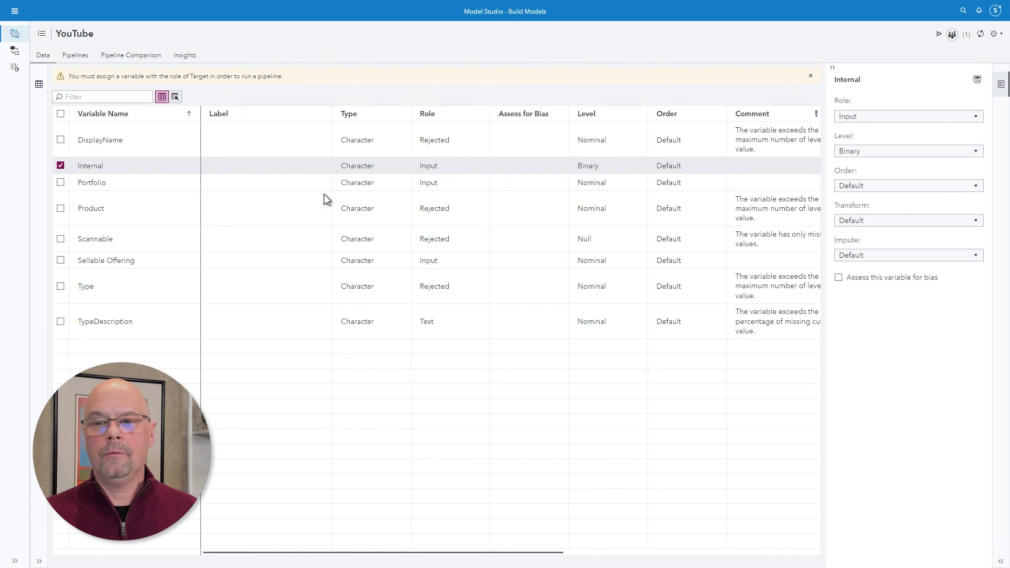
left_click(892, 117)
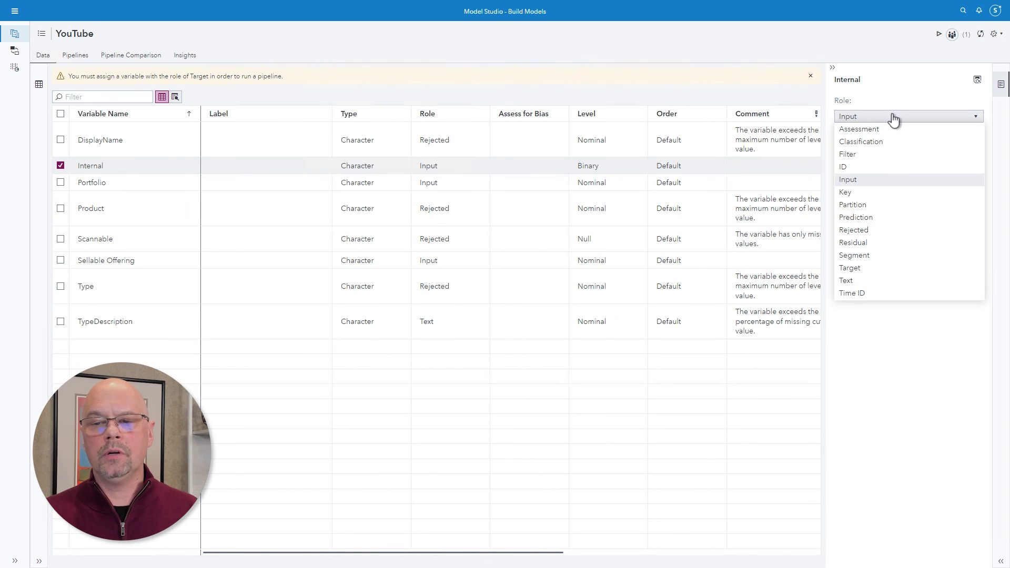
left_click(854, 268)
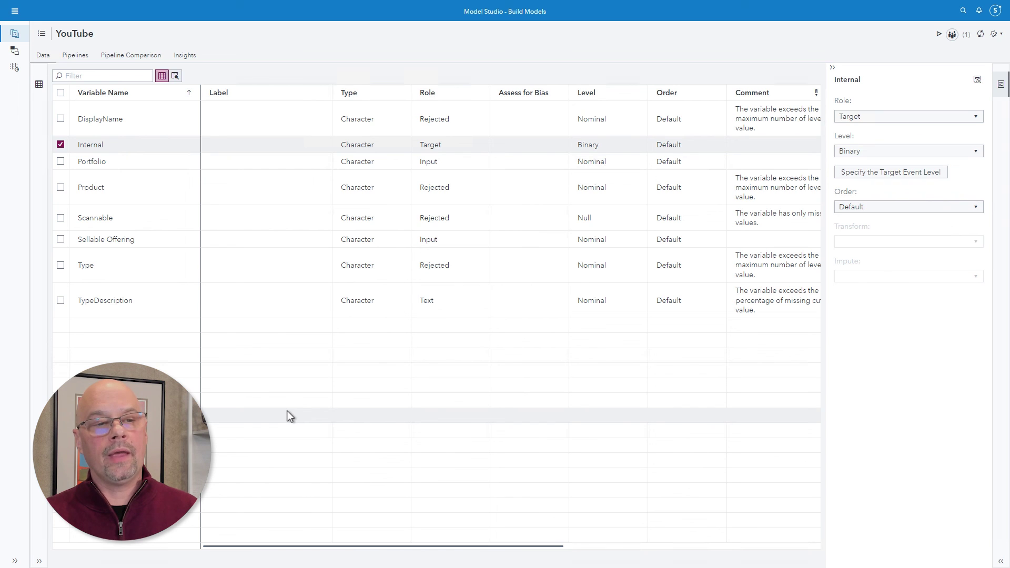
Create a new pipeline named my_pipeline from the blank template in the YouTube project.
left_click(76, 56)
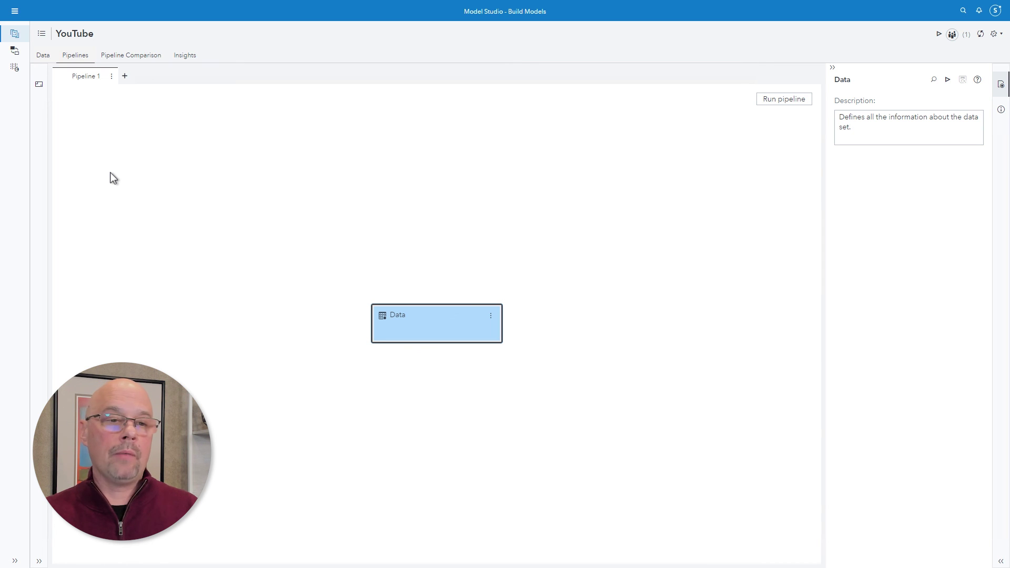
left_click(127, 79)
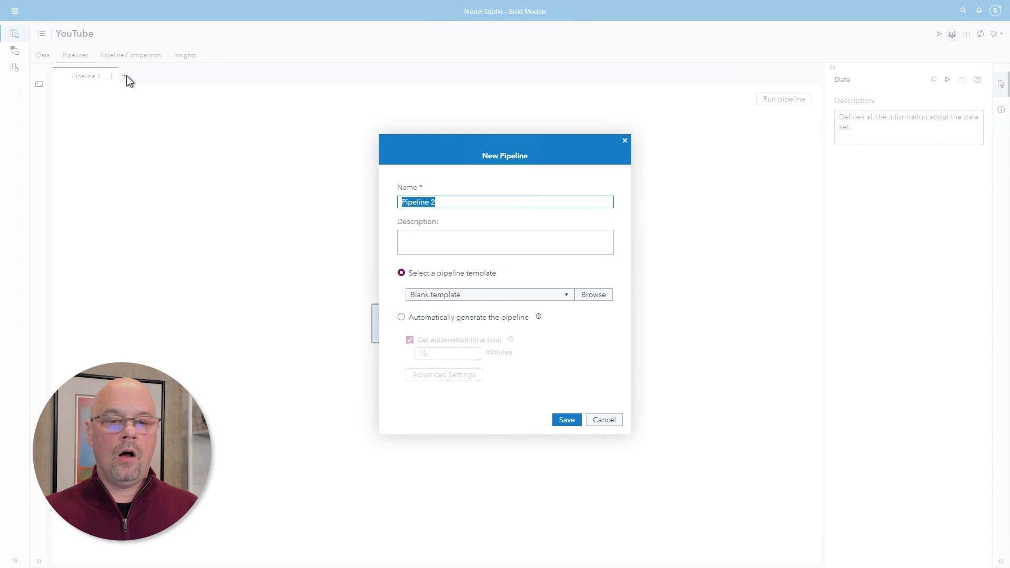
type("my_pipeline")
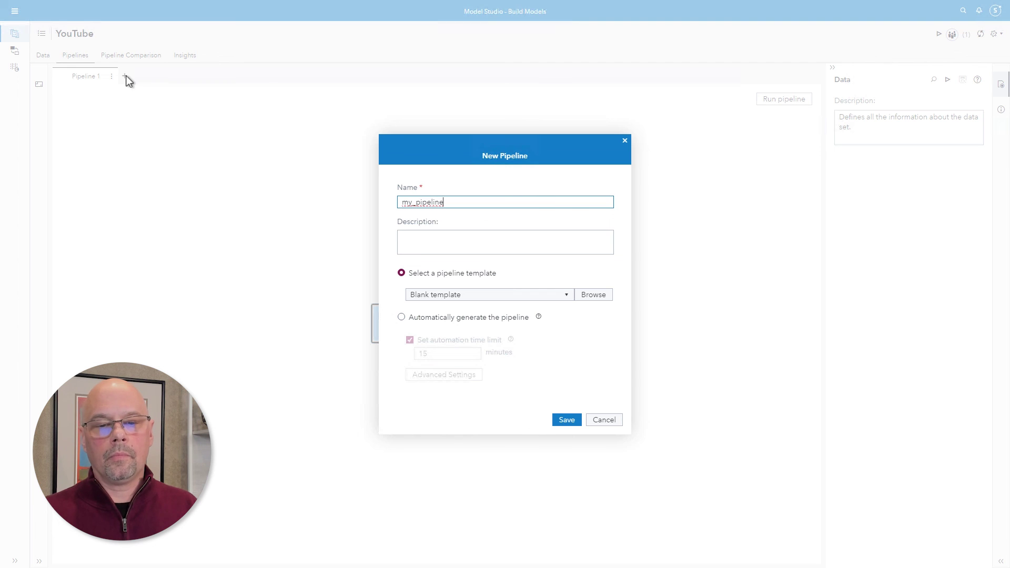
left_click(560, 421)
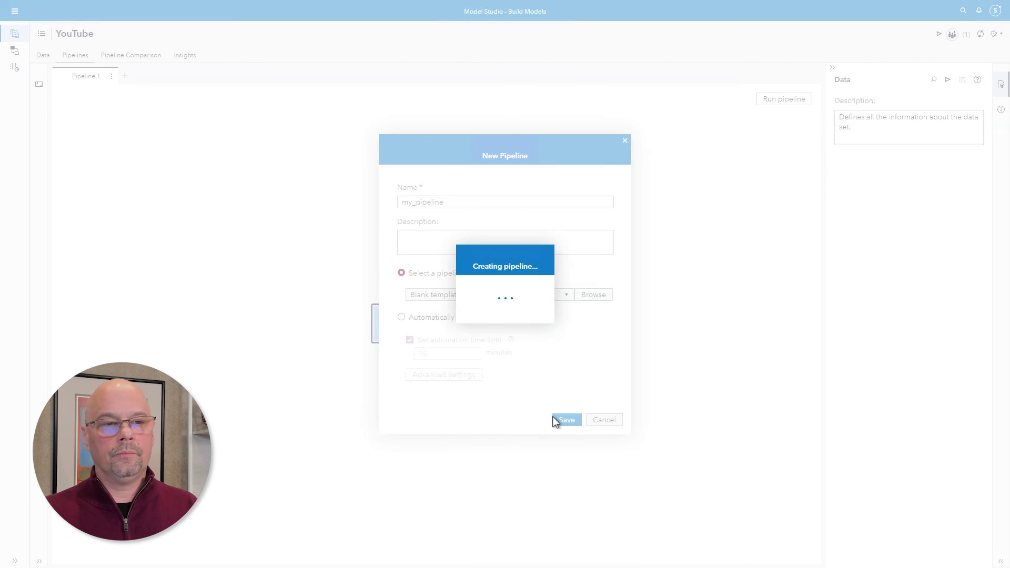